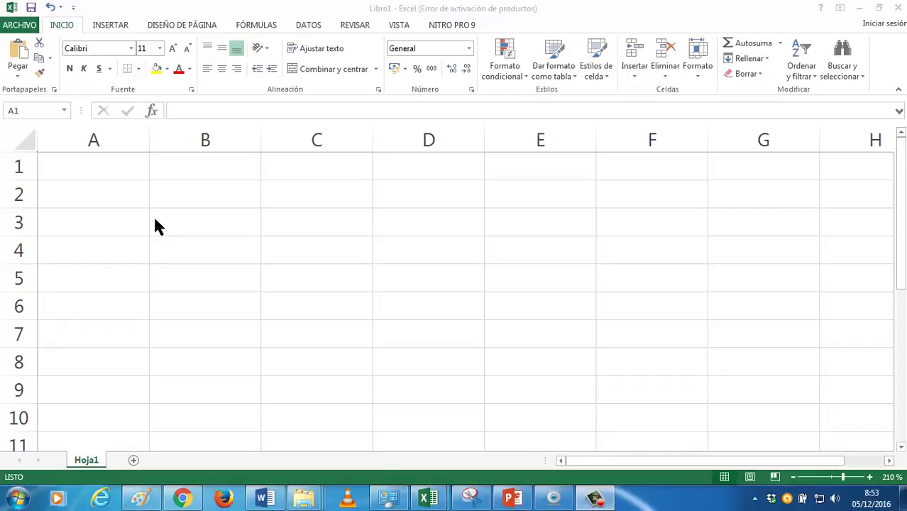
- Enter the heading DIVIDENDO in cell A1, correcting the mistyped start
click(93, 161)
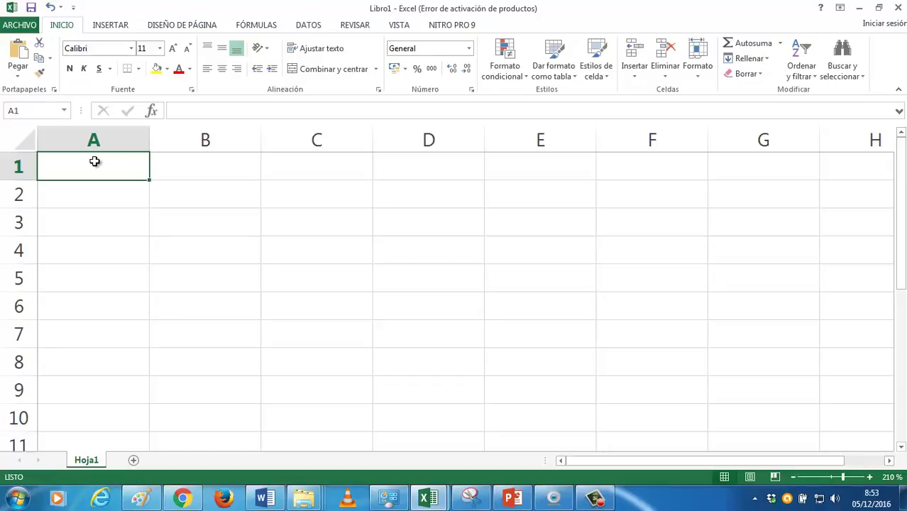
text(di)
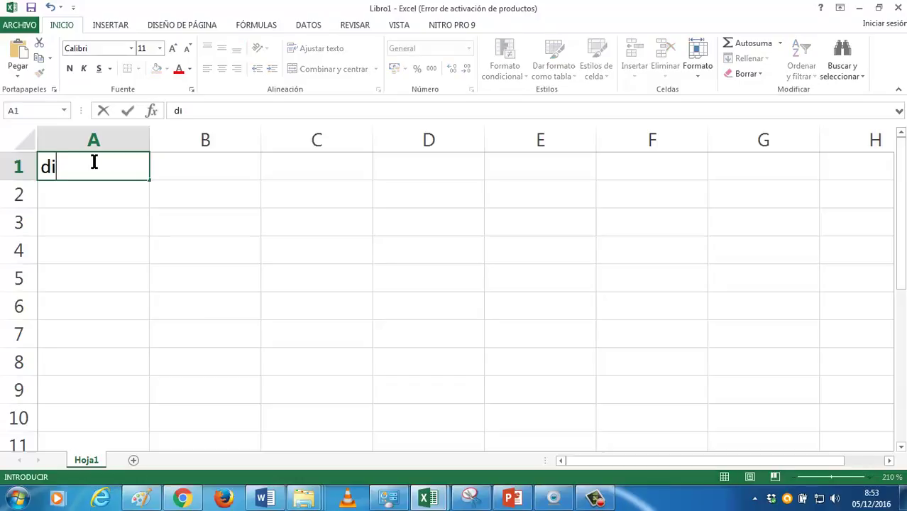
key(BackSpace)
text(VID)
key(BackSpace)
key(BackSpace)
key(BackSpace)
text(DIVIDENDO)
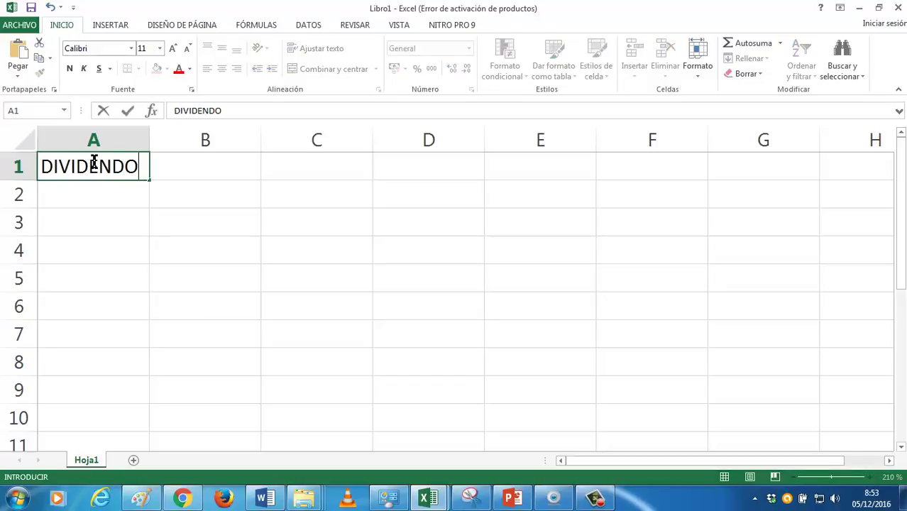
key(Tab)
- Add the headings DIVISOR, COCIENTE, RESTO and COMPROBACIÓN in B1:E1
text(DIVISOR)
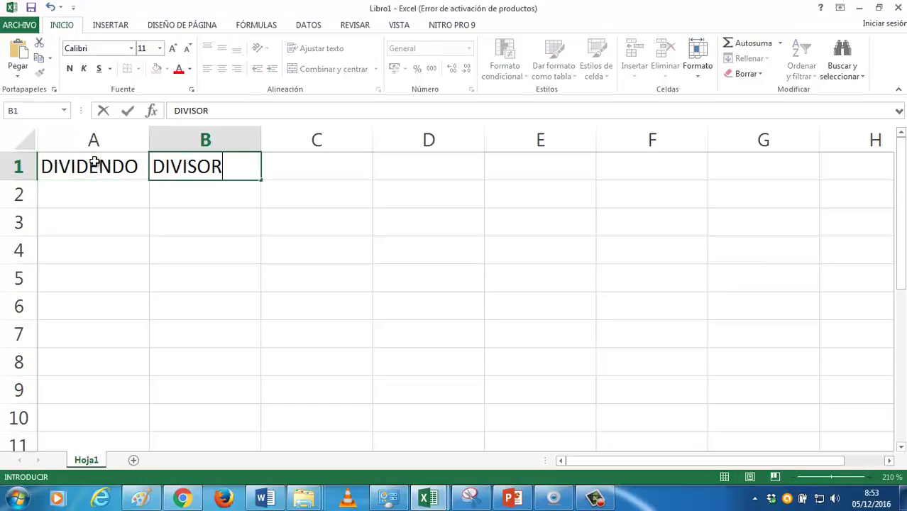
key(Tab)
text(COCIENTE)
key(Tab)
text(RESTO)
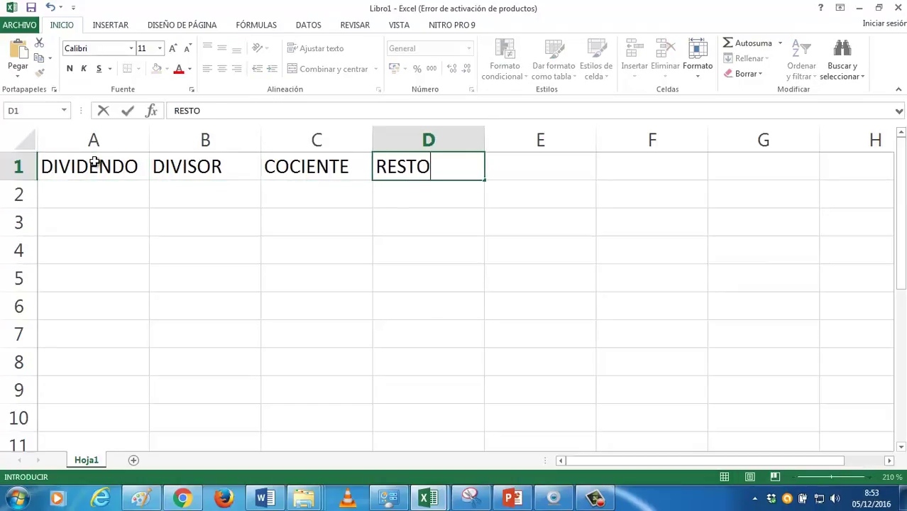
key(Tab)
text(COMPROBACIÓ)
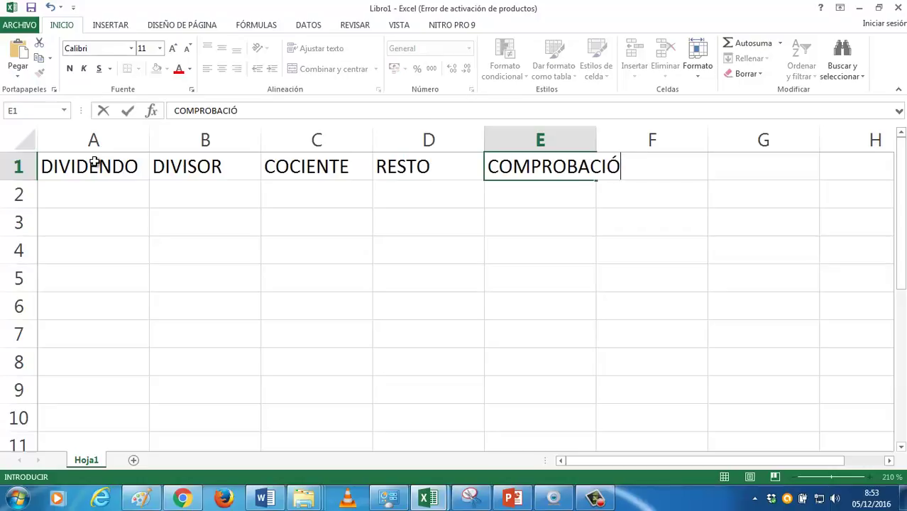
text(N)
click(84, 161)
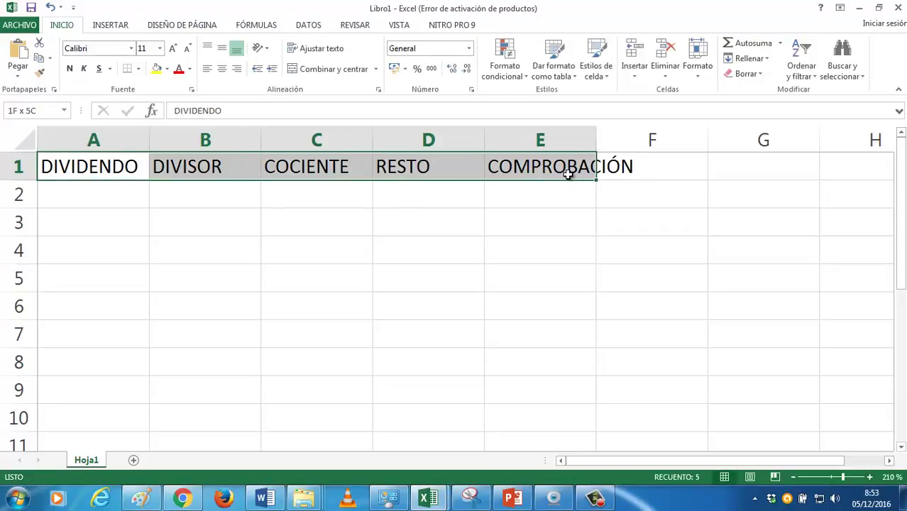
- Right-align the A1:E1 headings and widen column E to fit COMPROBACIÓN
drag(128, 166, 568, 168)
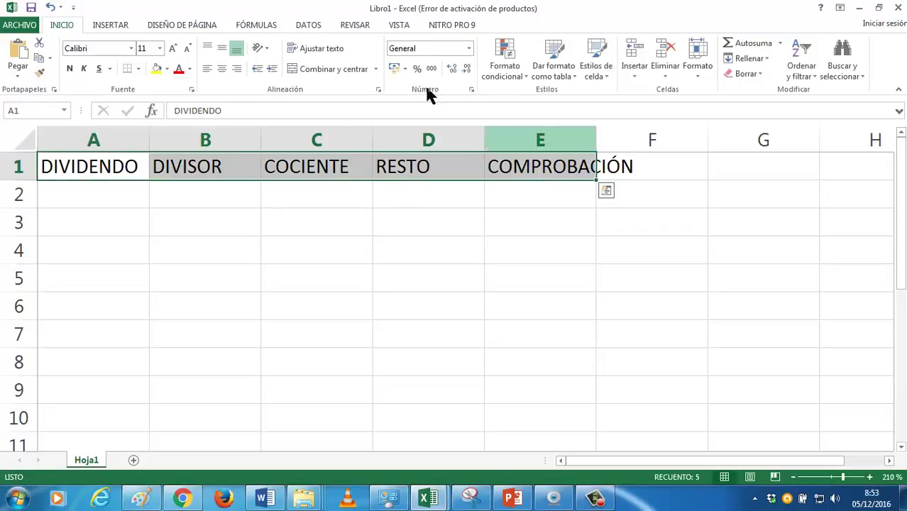
click(237, 69)
click(258, 162)
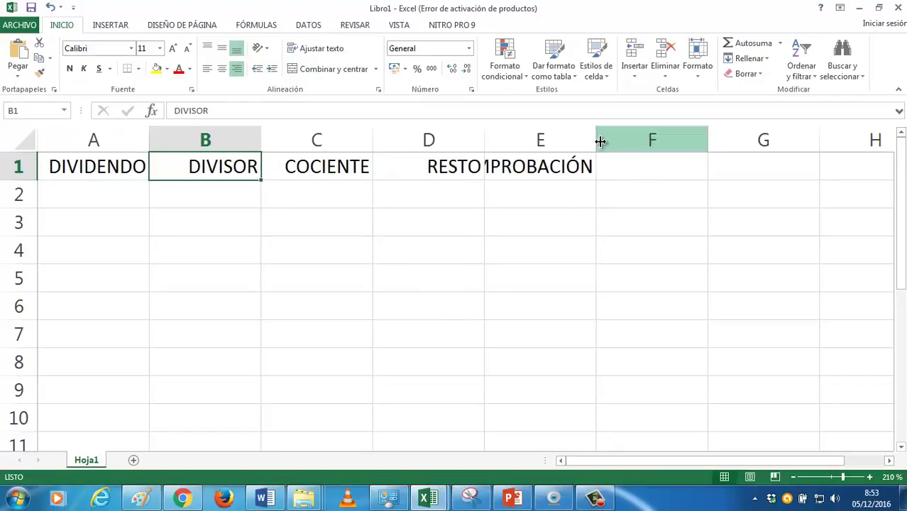
drag(596, 140, 640, 140)
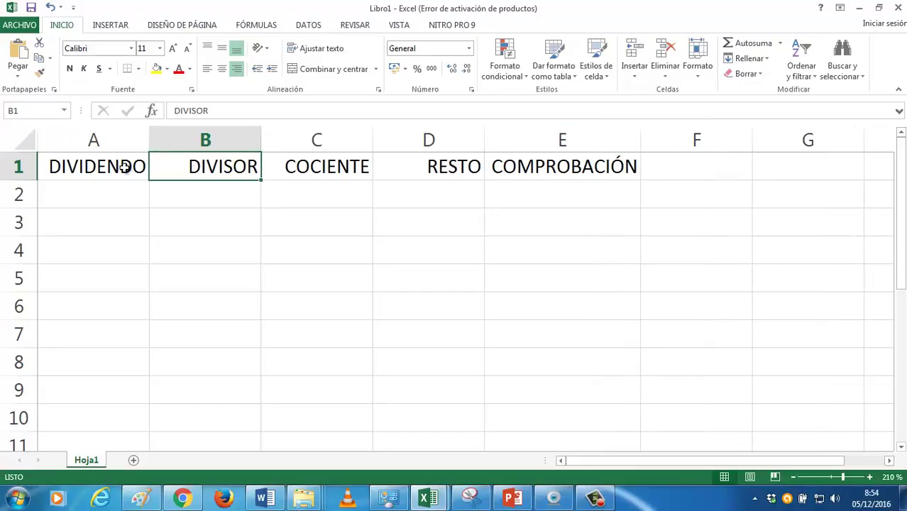
mouse_move(129, 169)
mouse_down()
mouse_move(403, 278)
mouse_move(470, 413)
mouse_move(527, 411)
mouse_up()
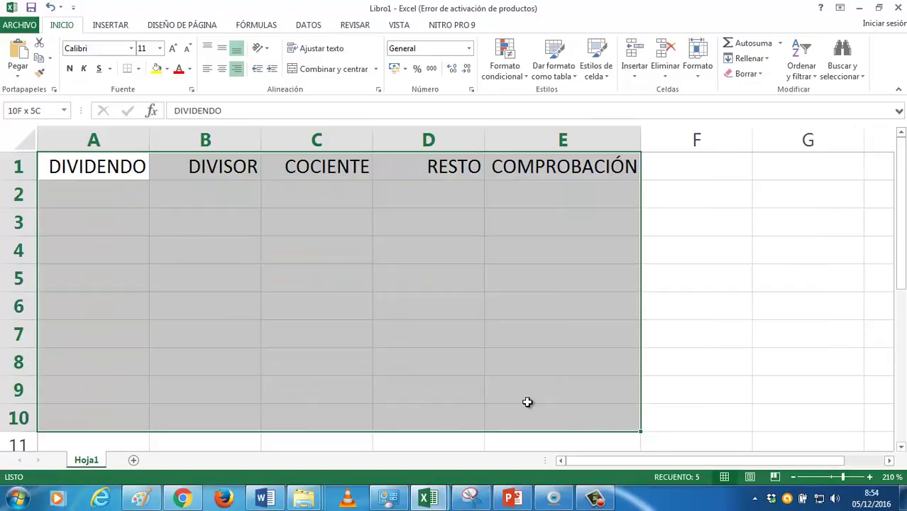
- Give A1:E10 all cell borders plus a thick outer box border
click(136, 68)
click(160, 182)
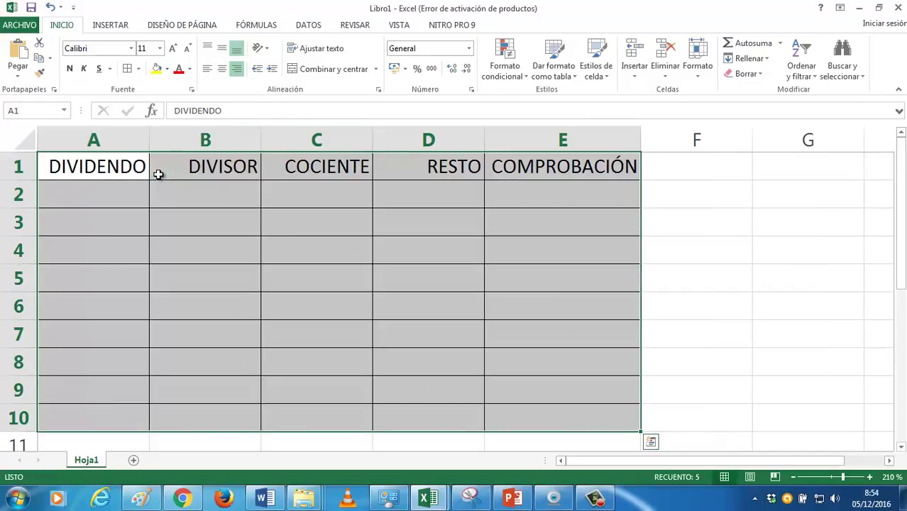
click(138, 68)
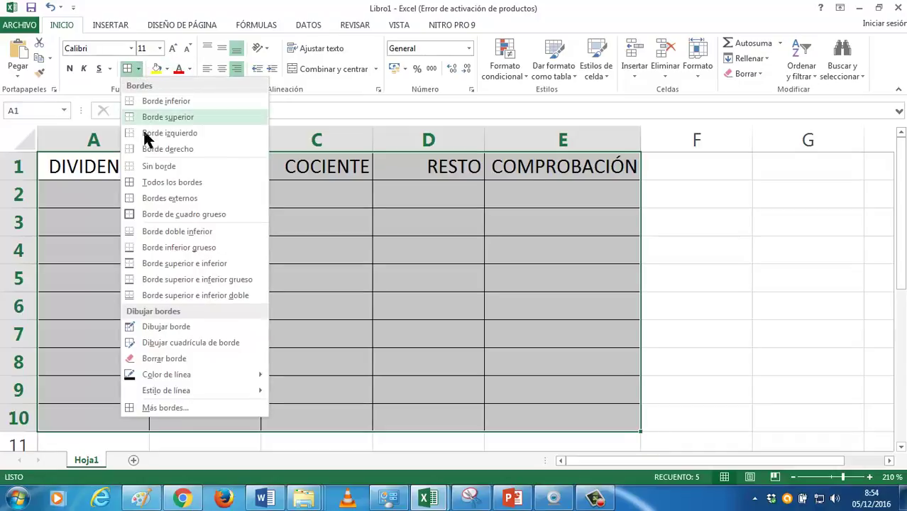
click(156, 208)
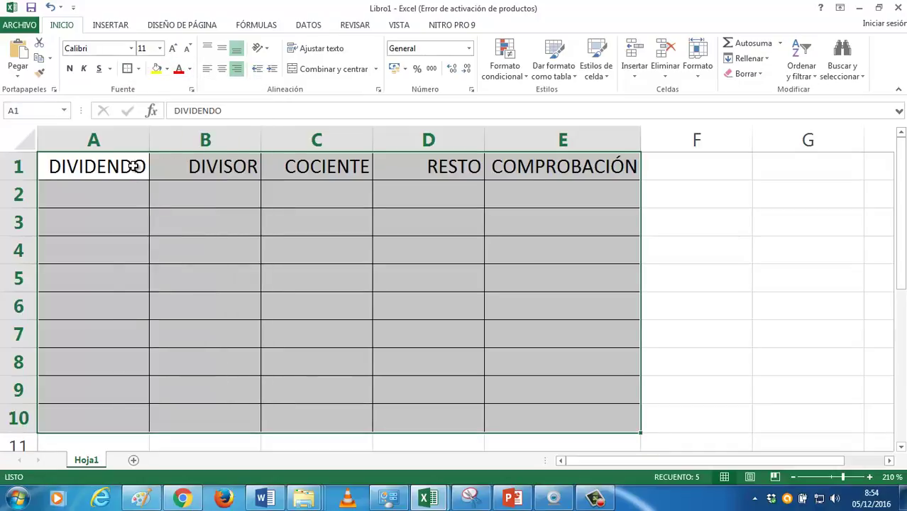
- Add a border around the header row A1:E1
drag(132, 166, 517, 178)
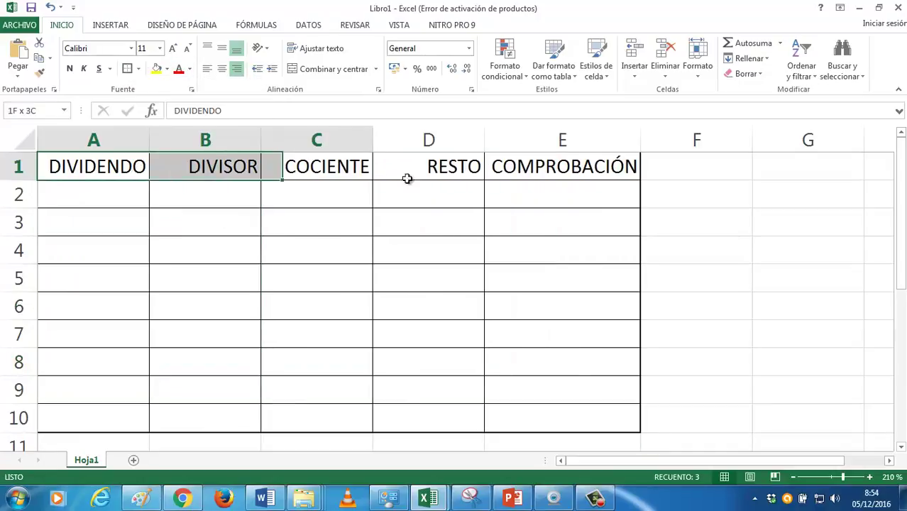
click(128, 68)
click(130, 186)
drag(130, 170, 496, 412)
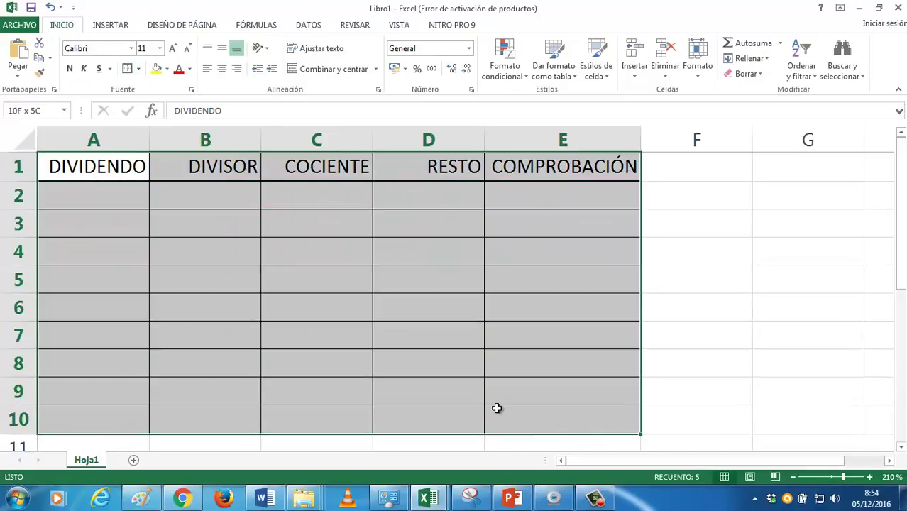
- Apply the GungsuhChe font to the table range A1:E10
click(131, 48)
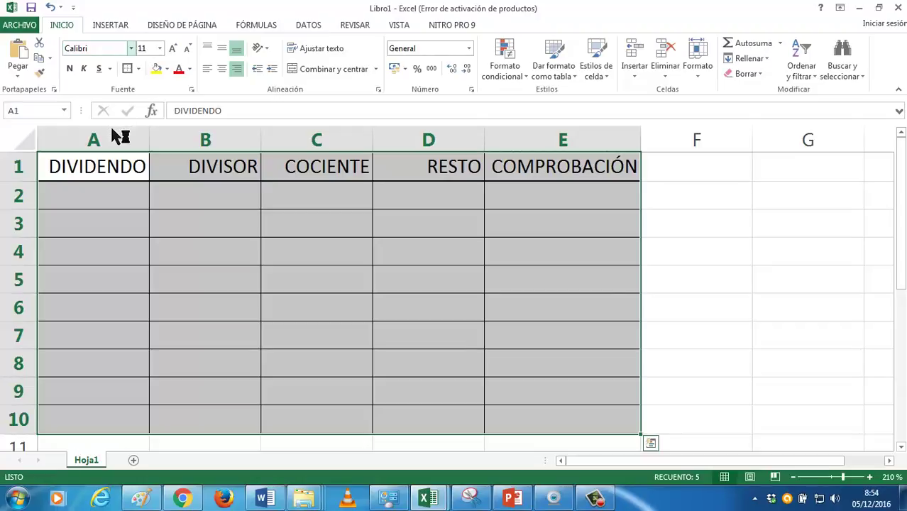
scroll(117, 183, down, 1)
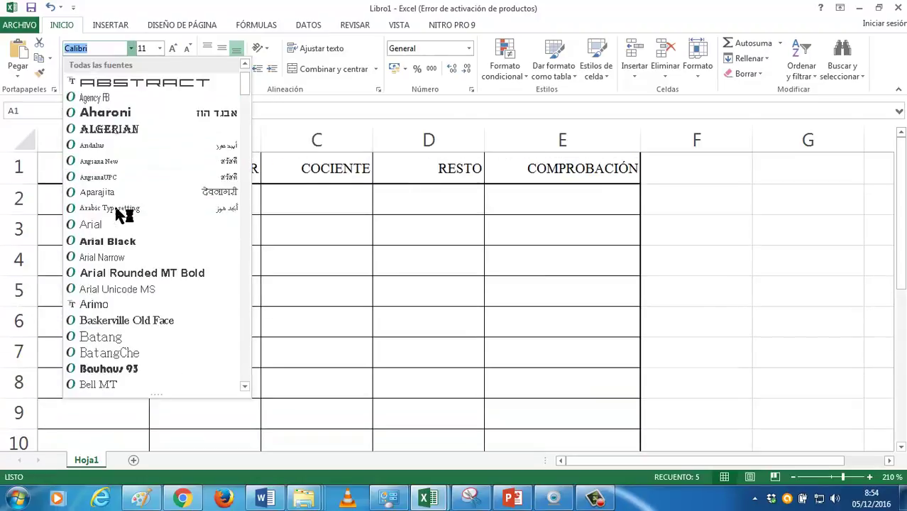
scroll(117, 210, down, 7)
scroll(118, 210, down, 4)
scroll(121, 234, down, 1)
scroll(126, 257, down, 5)
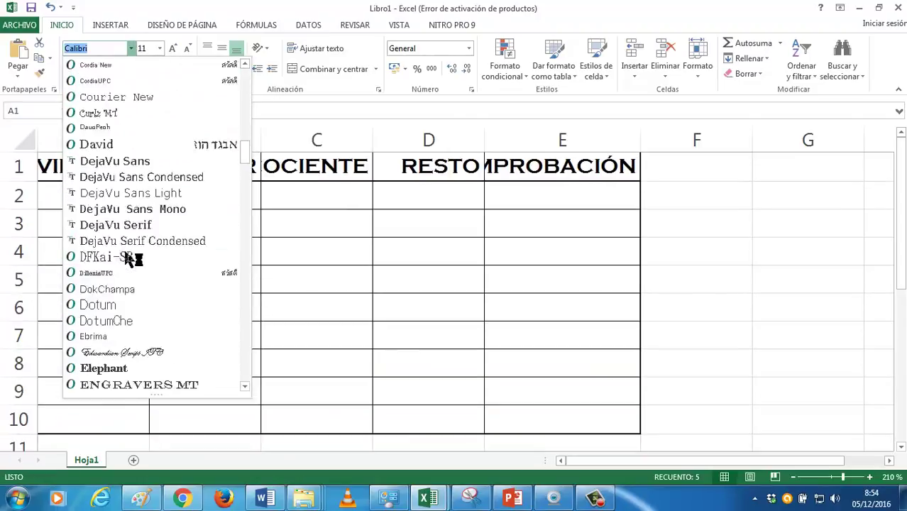
scroll(129, 257, down, 1)
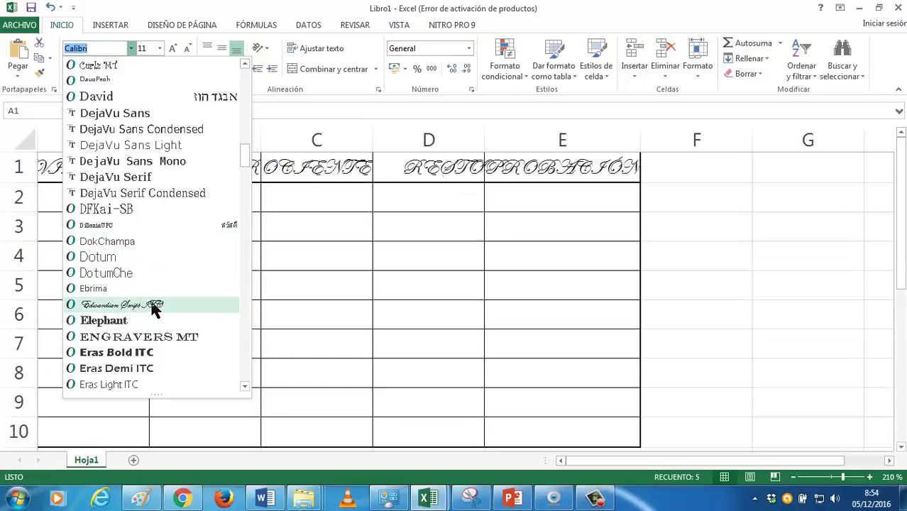
scroll(133, 305, down, 7)
scroll(132, 306, down, 3)
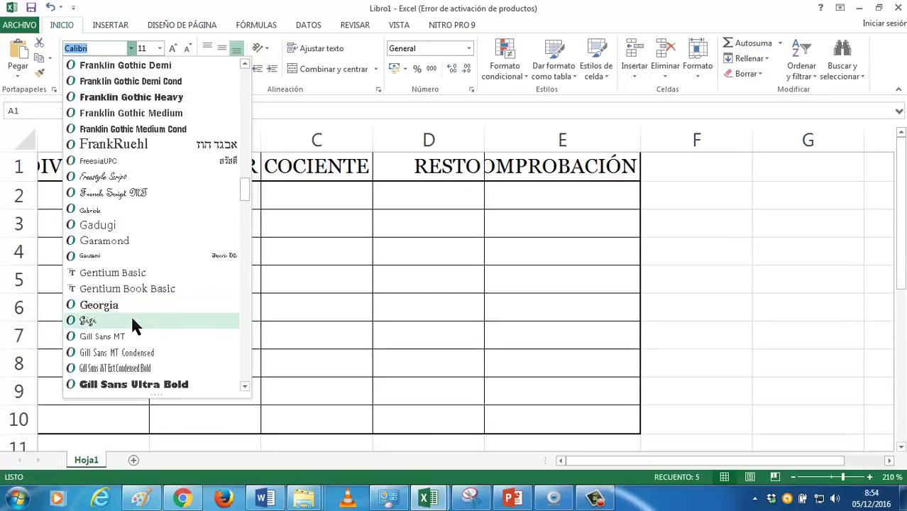
scroll(119, 309, down, 5)
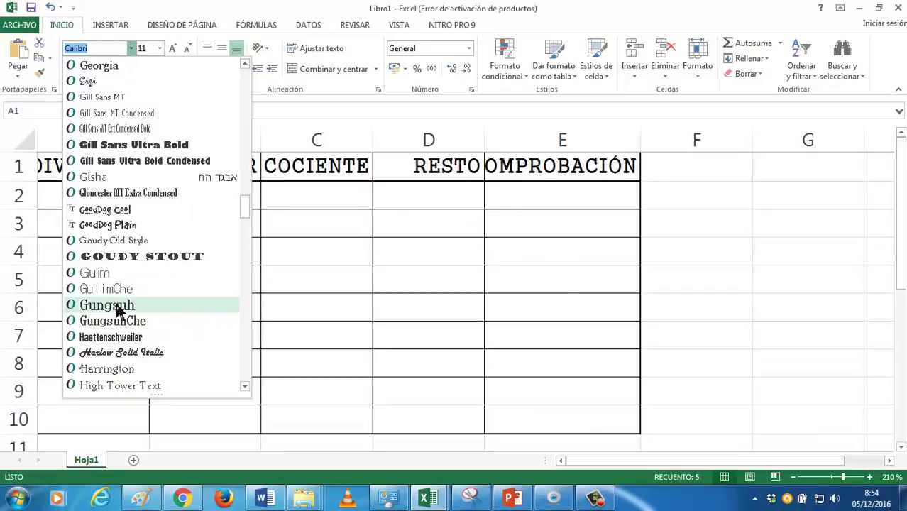
click(125, 323)
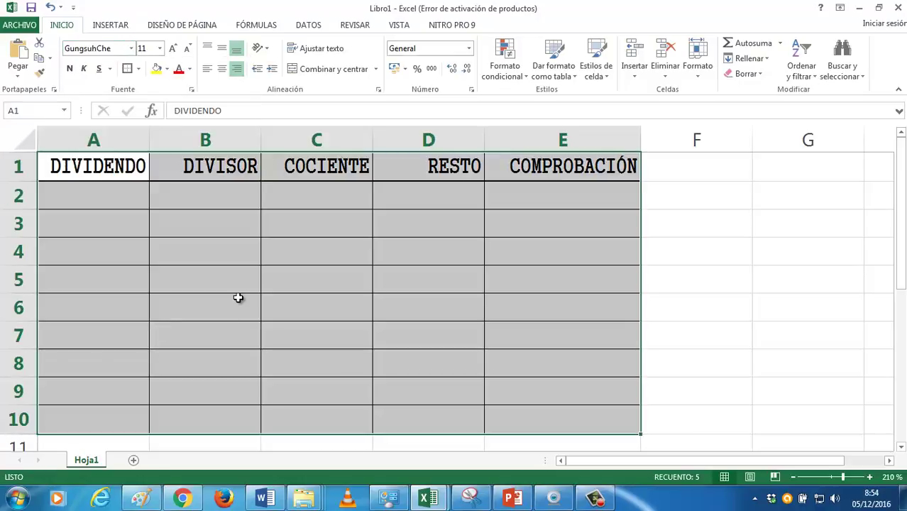
- Try typing 12 in cell A2, then erase it and leave A2 empty
click(277, 269)
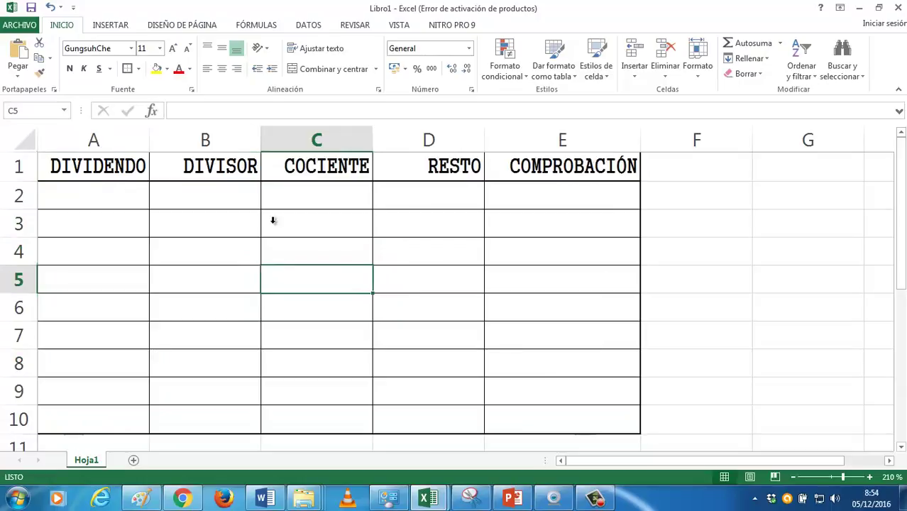
click(114, 195)
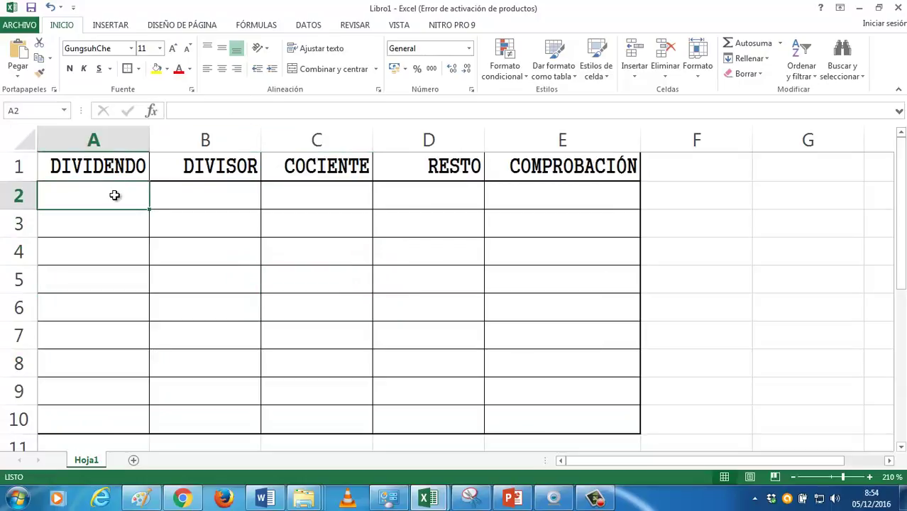
text(12)
key(BackSpace)
key(BackSpace)
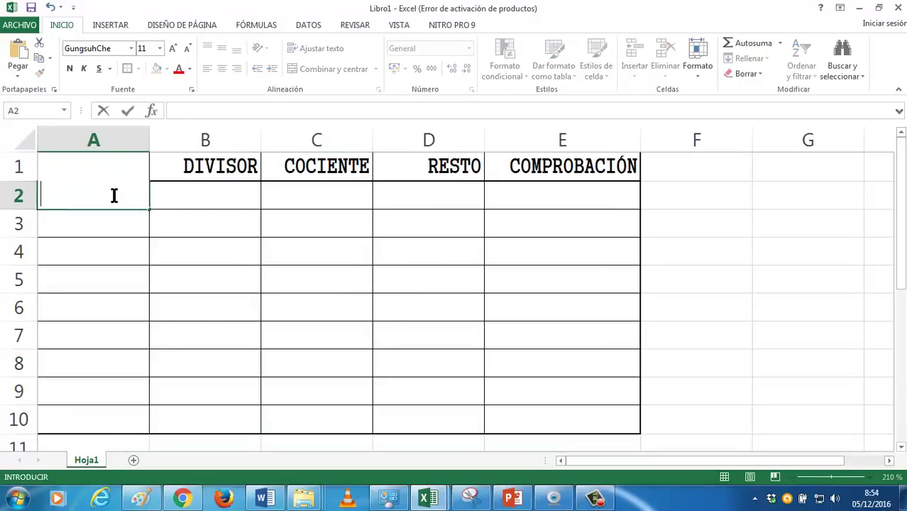
text(12)
key(BackSpace)
key(BackSpace)
key(Return)
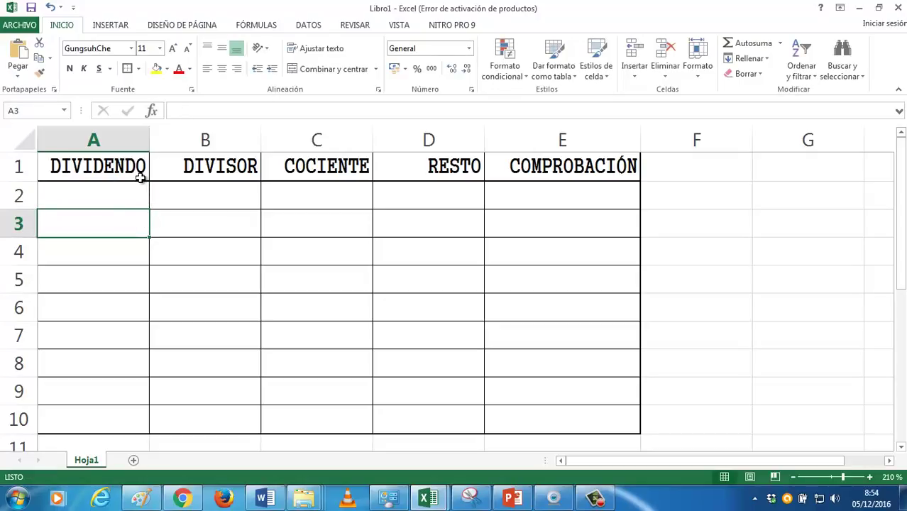
- Fill the header row A1:E1 with a dark gold colour
drag(141, 178, 603, 176)
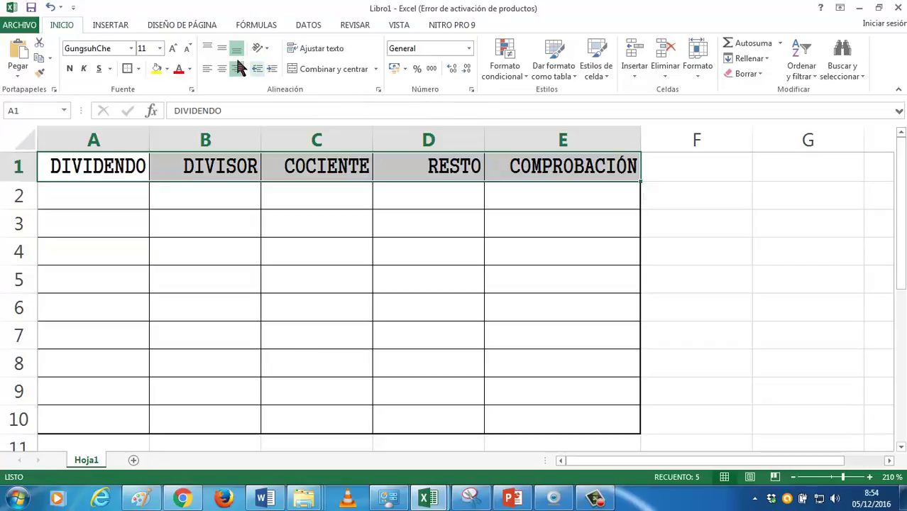
click(167, 69)
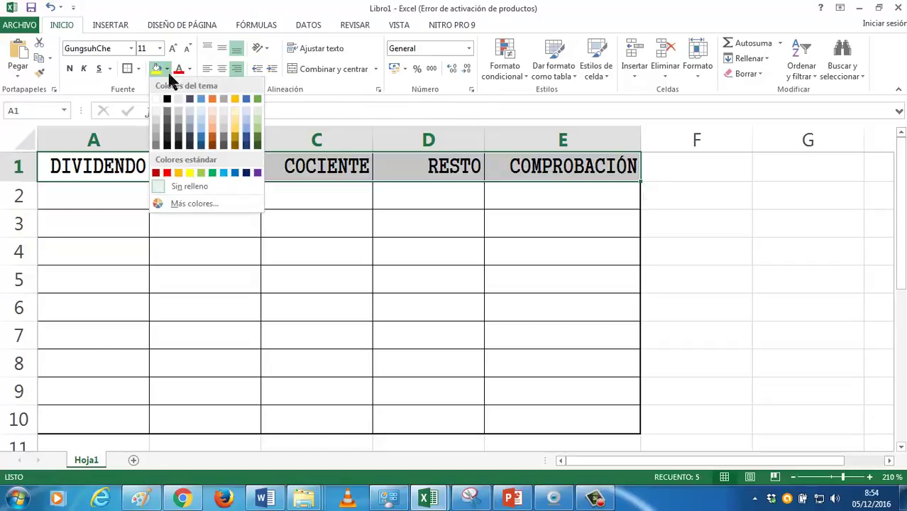
click(235, 135)
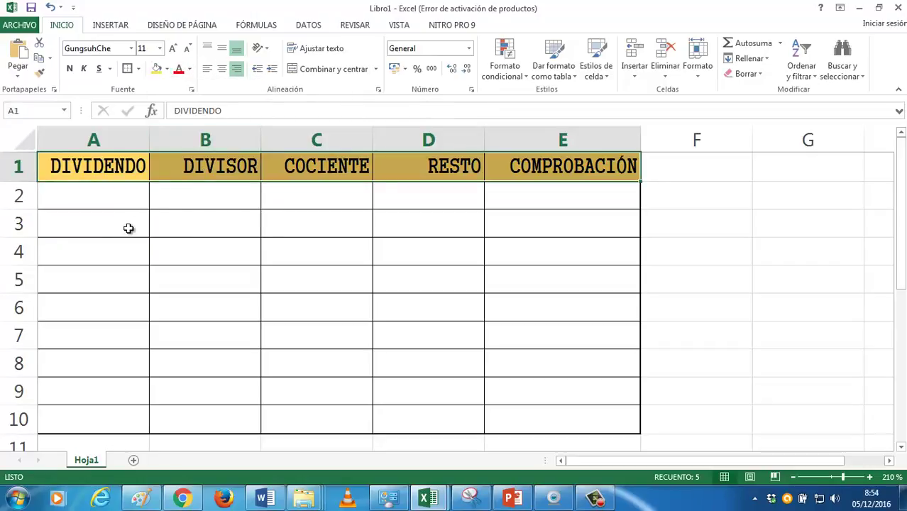
drag(128, 228, 594, 223)
- Select rows 3, 5, 7 and 9 across A:E and fill them light green
ctrl+click(135, 278)
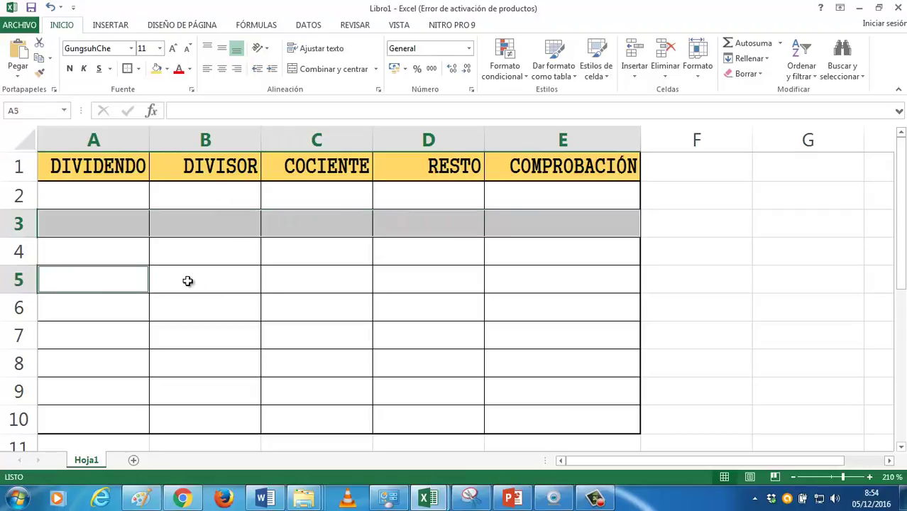
drag(188, 281, 583, 284)
drag(105, 334, 572, 335)
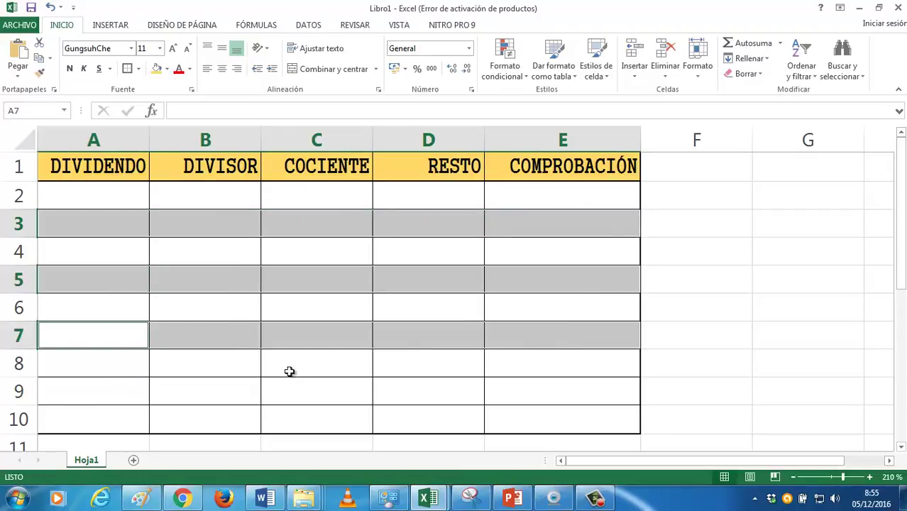
drag(102, 392, 529, 402)
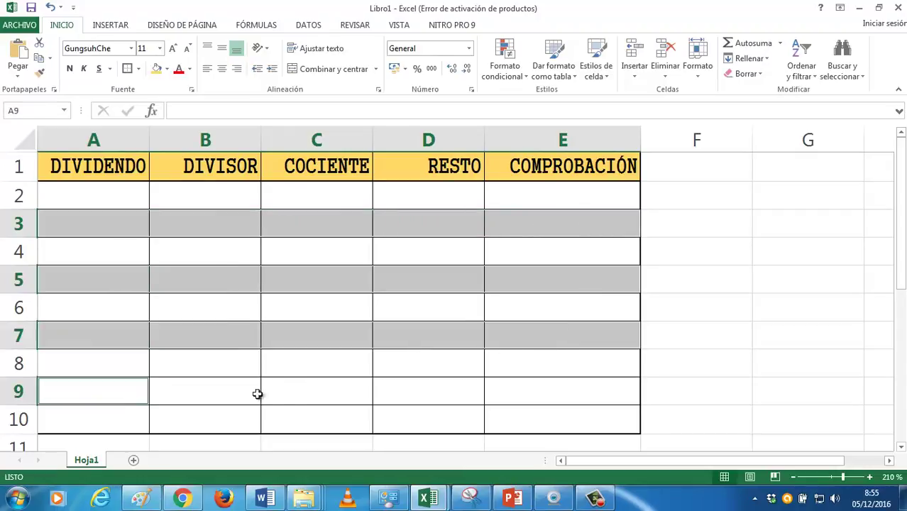
click(167, 69)
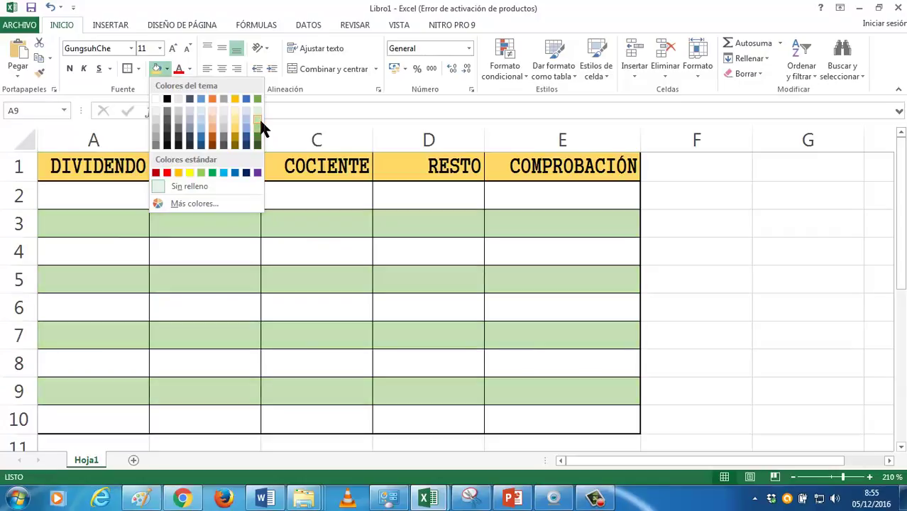
click(258, 121)
click(350, 199)
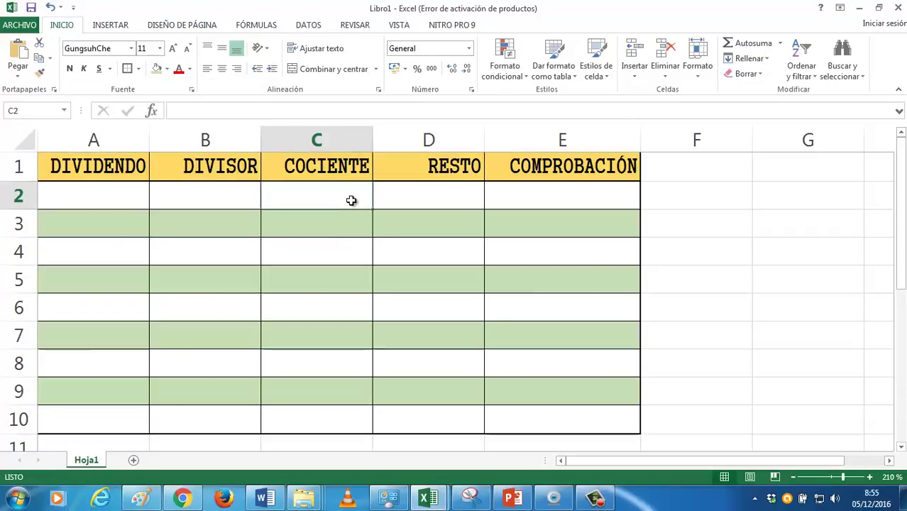
- Enter dividend 7 in A2 and divisor 2 in B2
click(90, 194)
text(7)
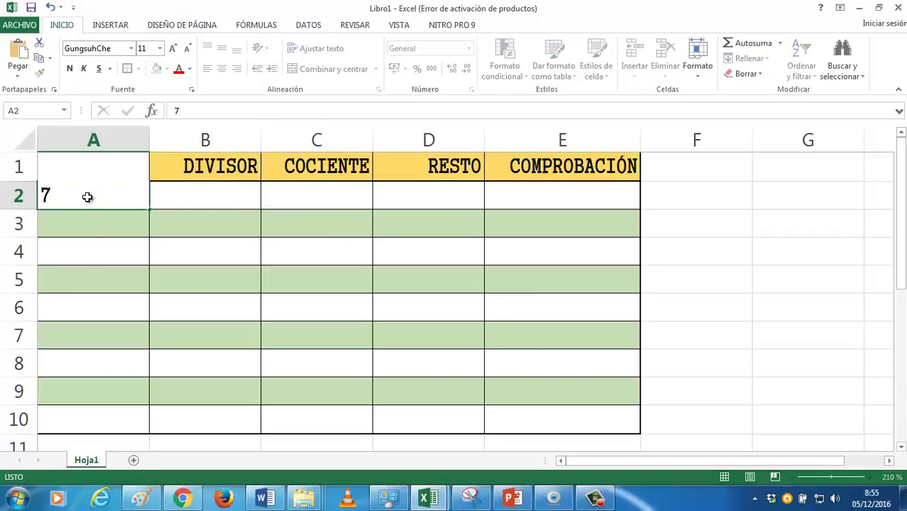
key(Tab)
text(2)
key(Tab)
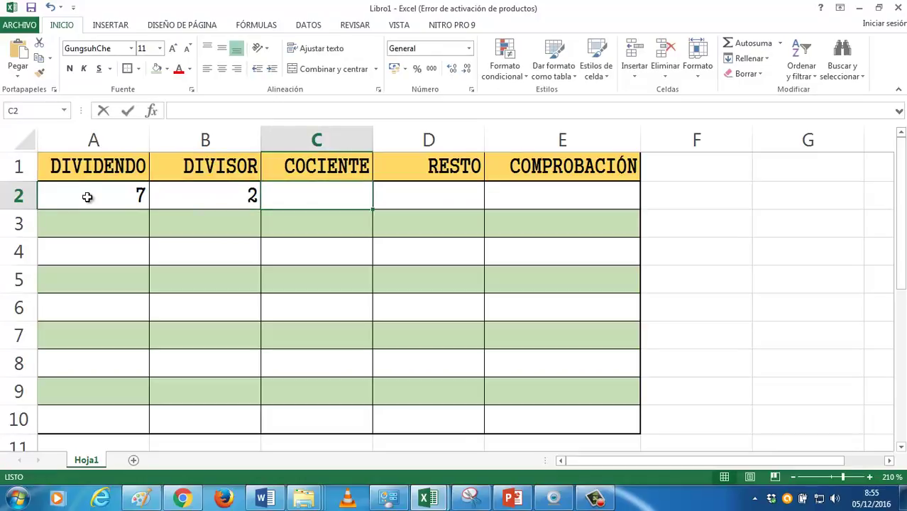
- Enter =COCIENTE(A2;B2) in C2 to get the quotient 3
text(=)
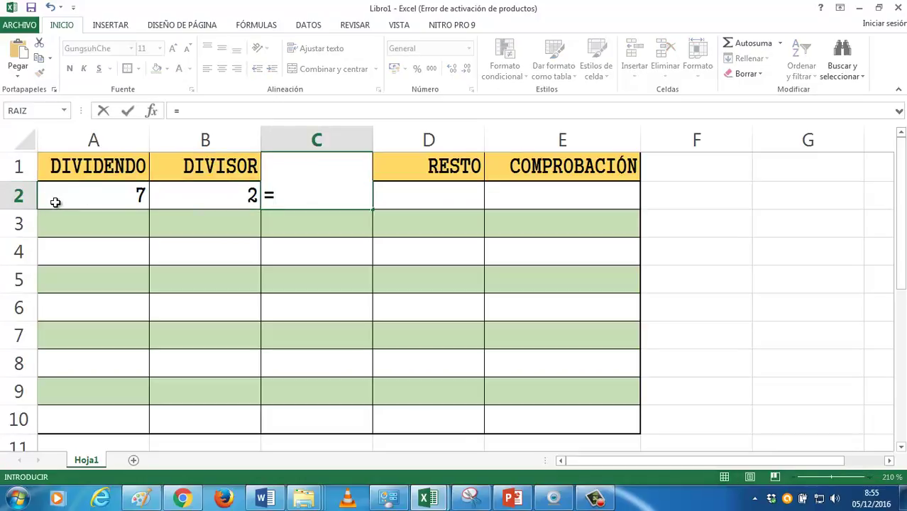
text(COCI)
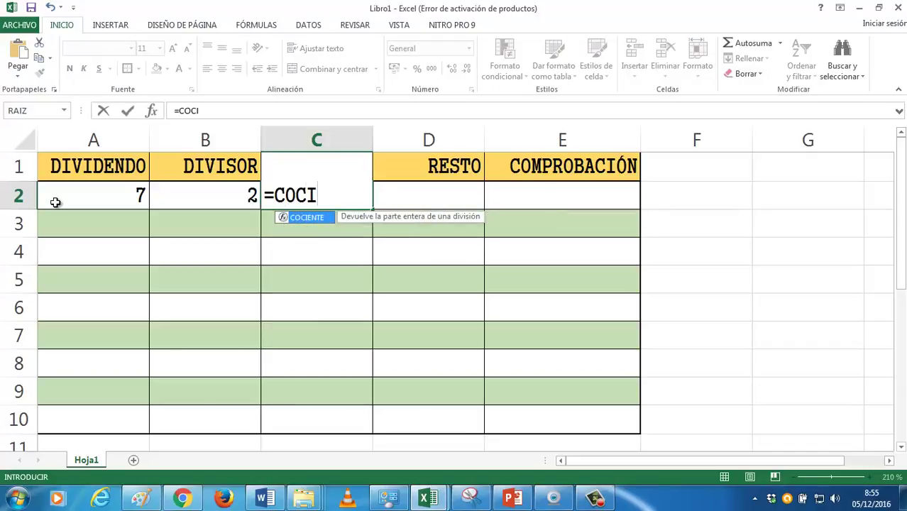
text(ENTE)
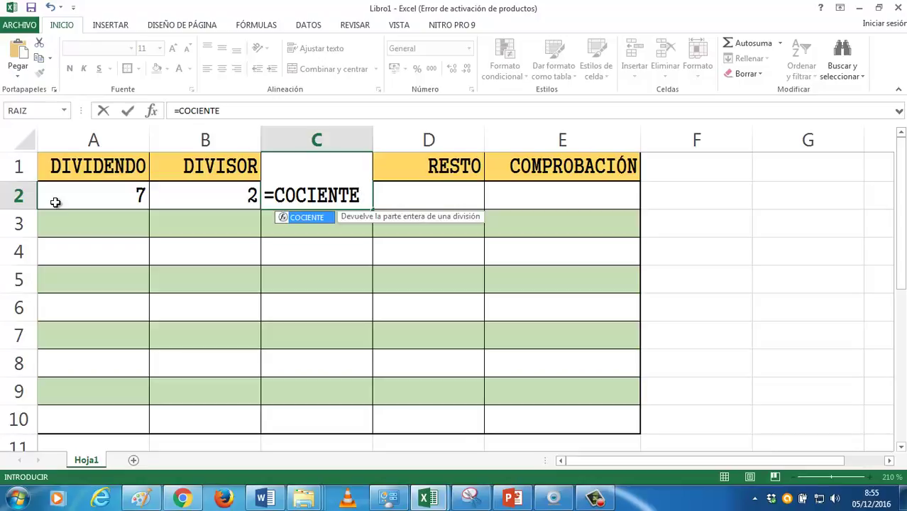
text(()
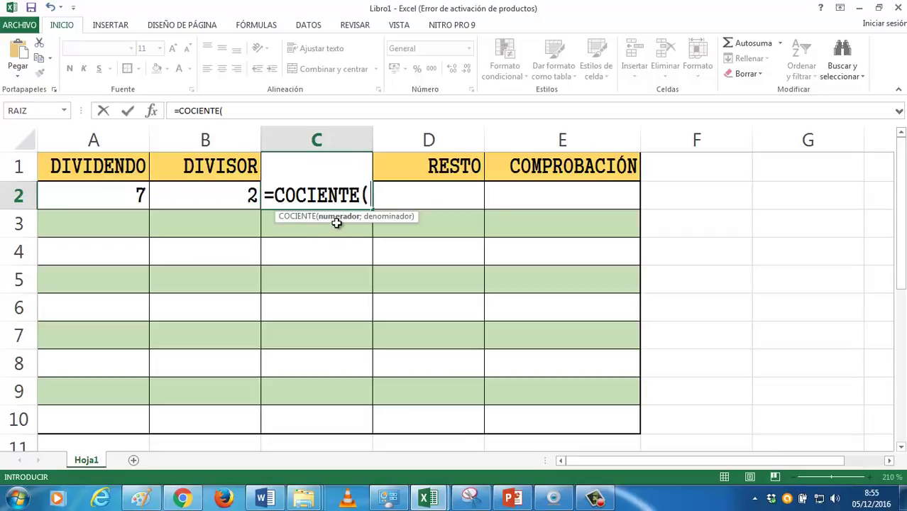
click(130, 192)
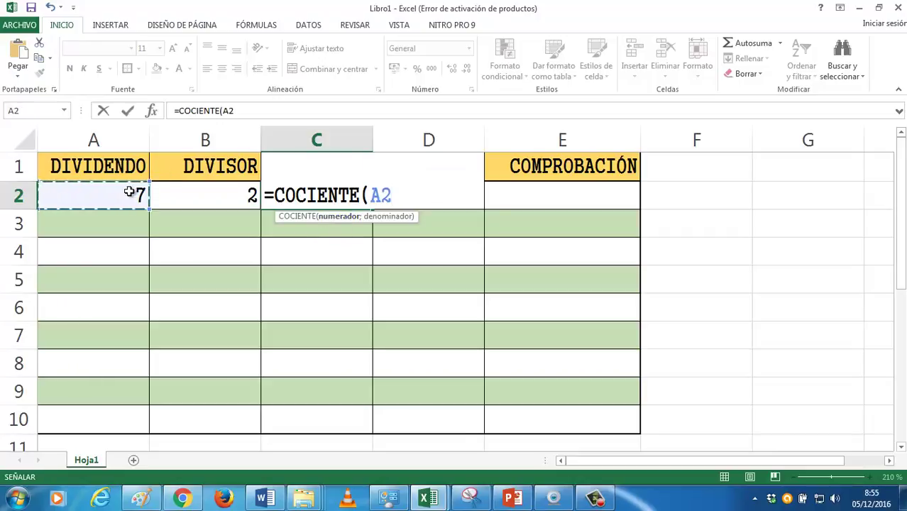
text(;)
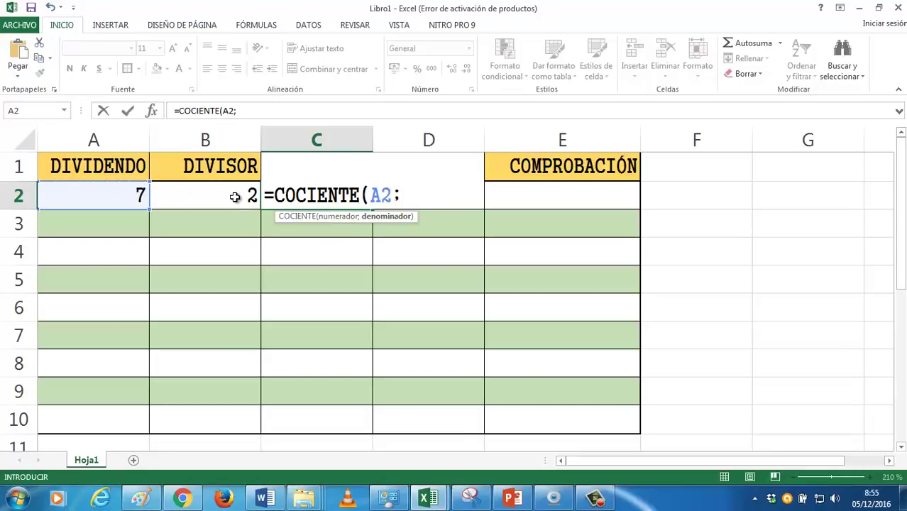
click(235, 197)
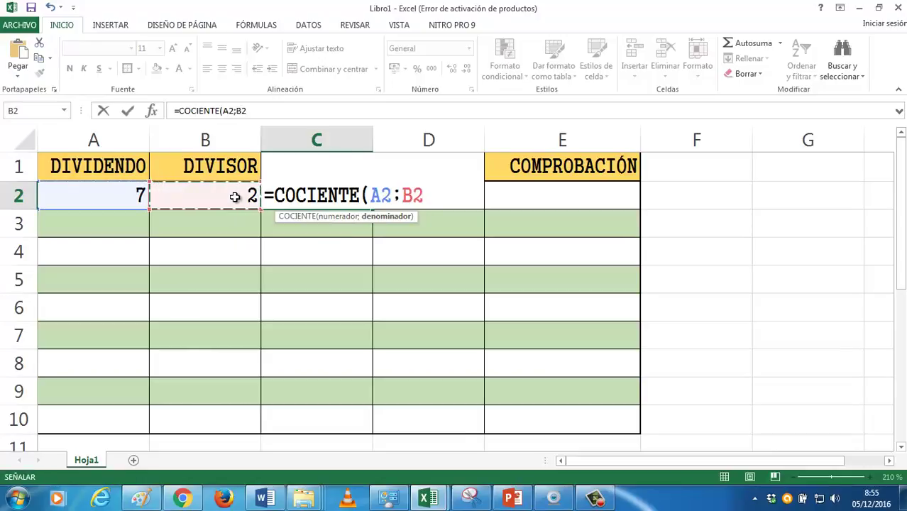
text())
key(ctrl+Return)
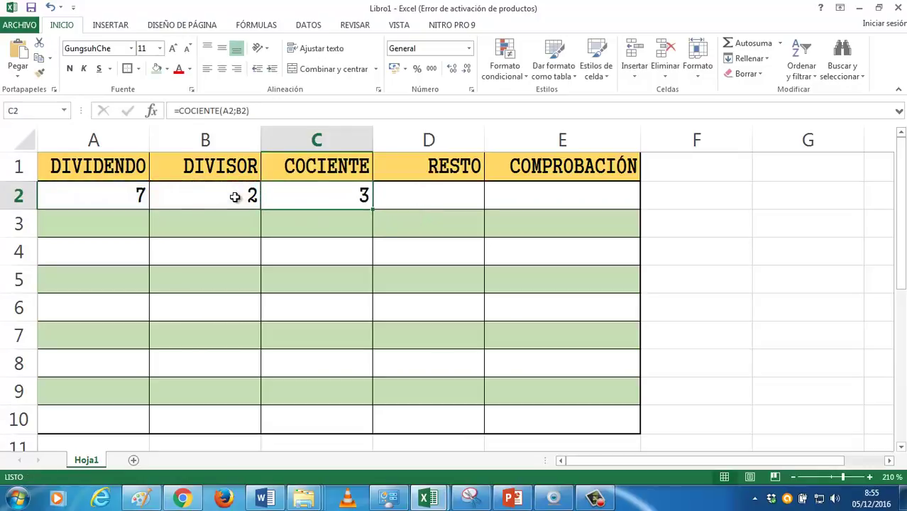
- Enter =RESIDUO(A2;B2) in D2 so the remainder shows 1
click(413, 192)
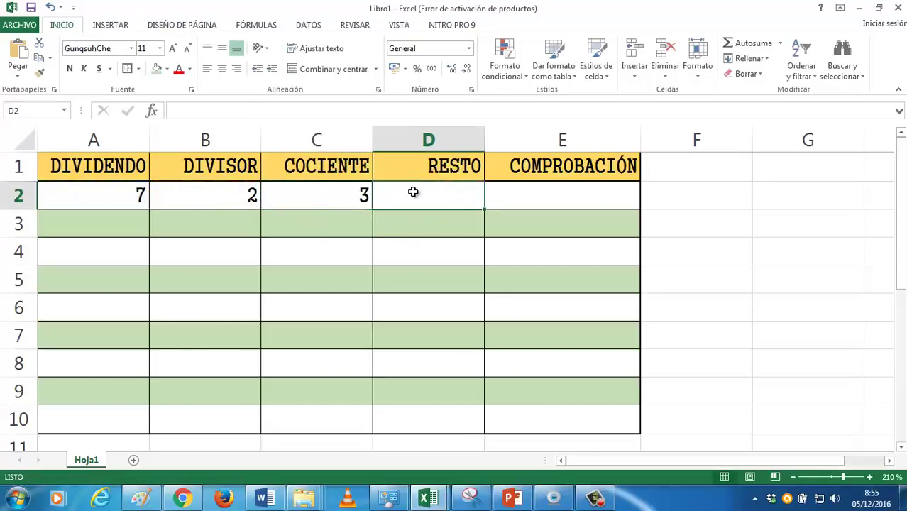
text(=)
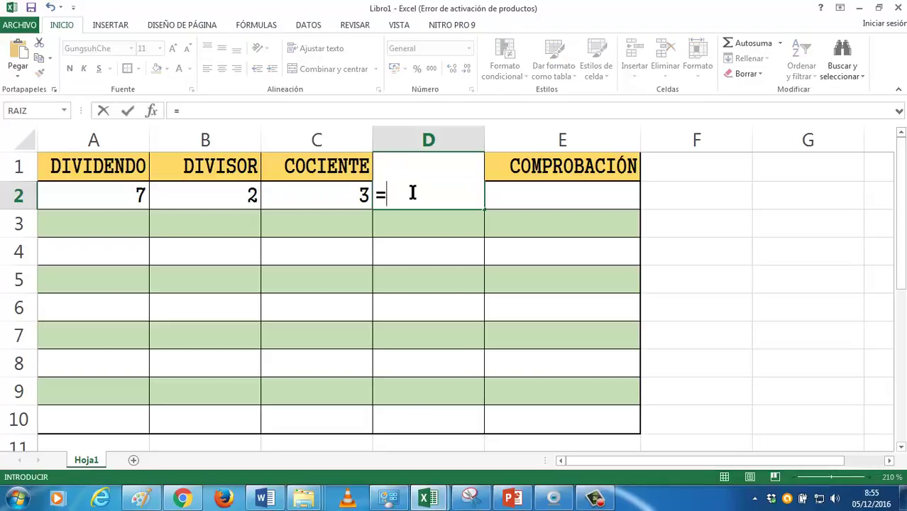
text(RESI)
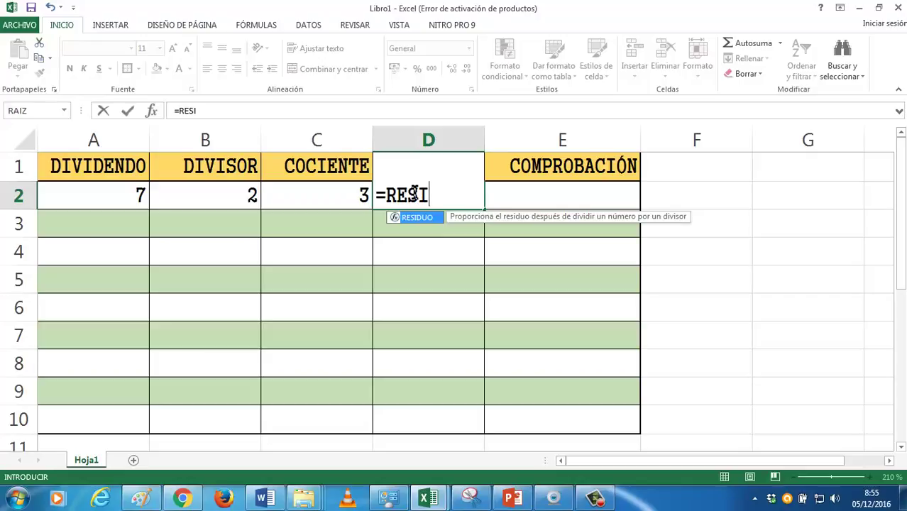
text(DUO)
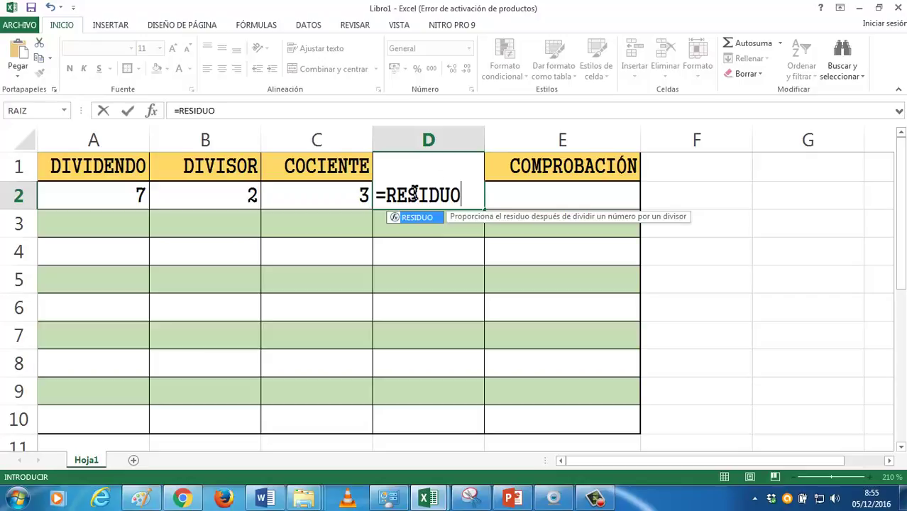
text(()
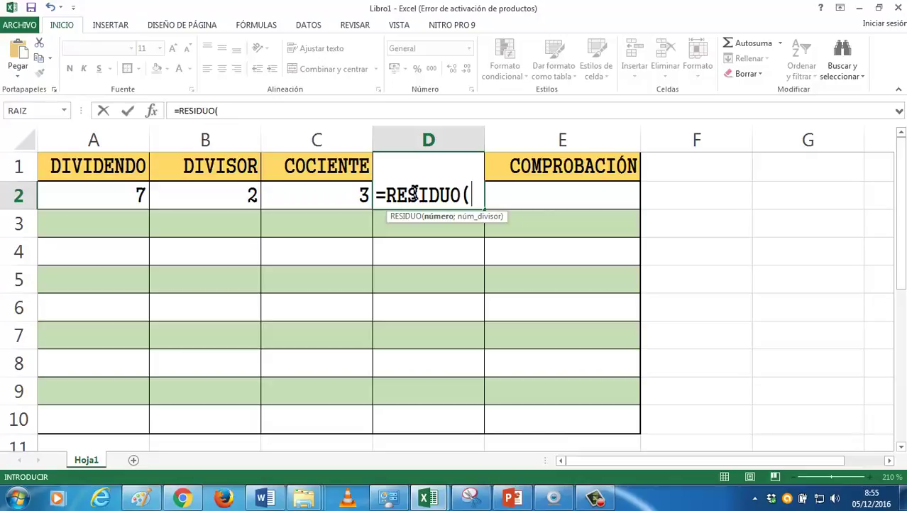
click(135, 190)
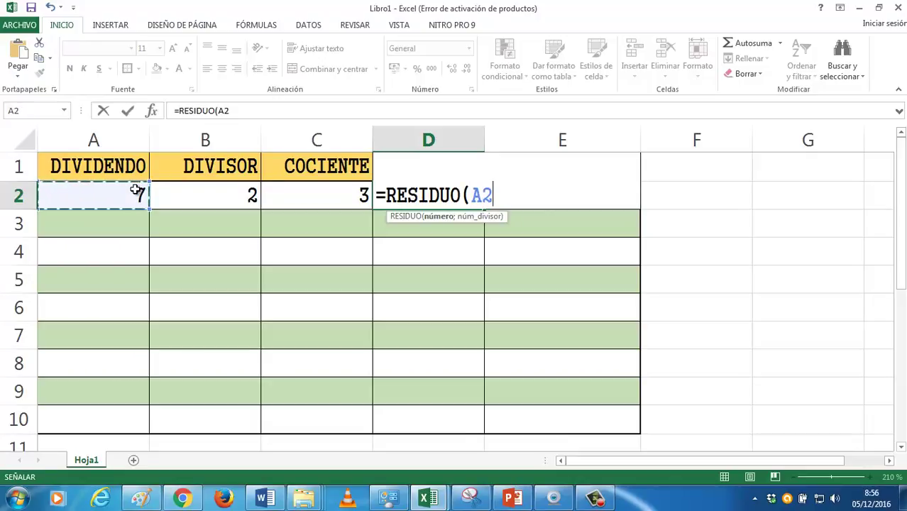
text(;)
click(189, 204)
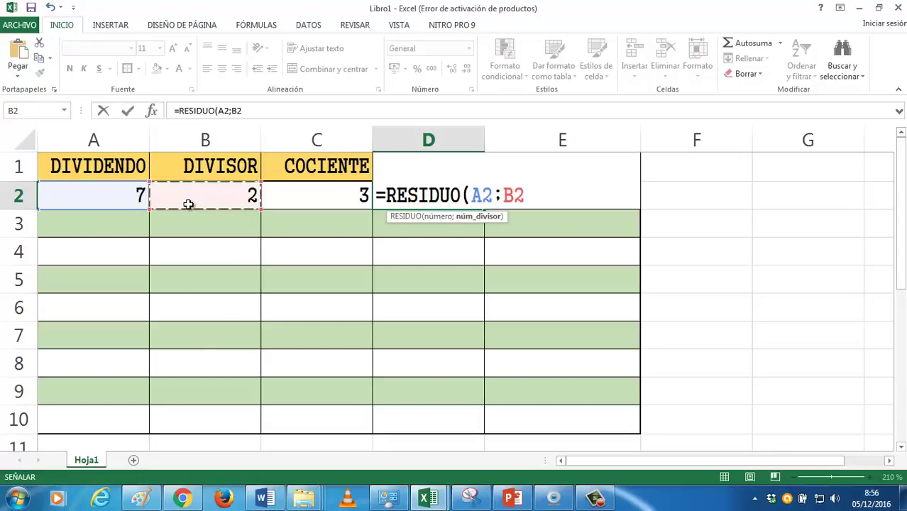
text())
key(Return)
key(Up)
key(Right)
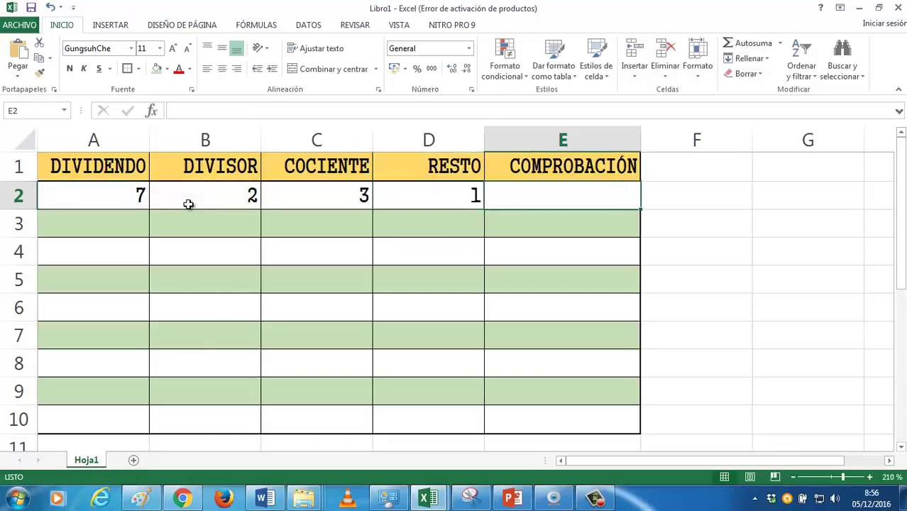
text(=)
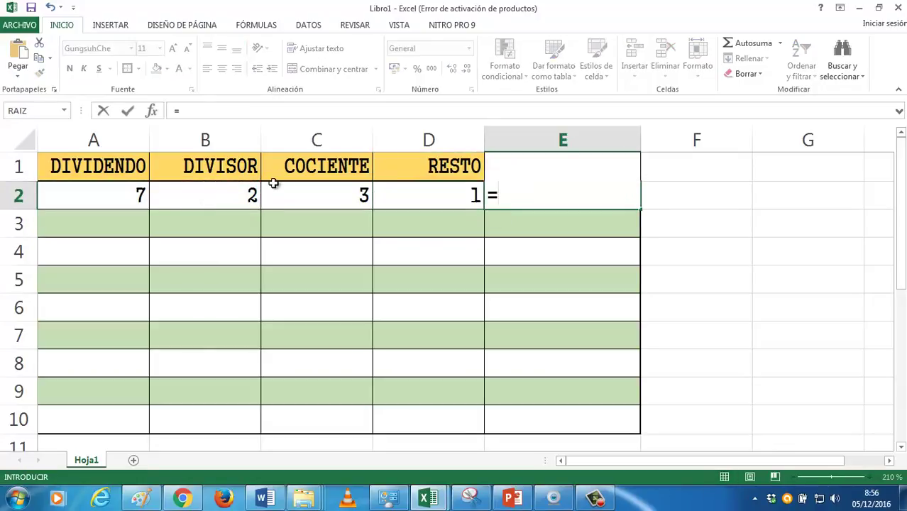
click(207, 198)
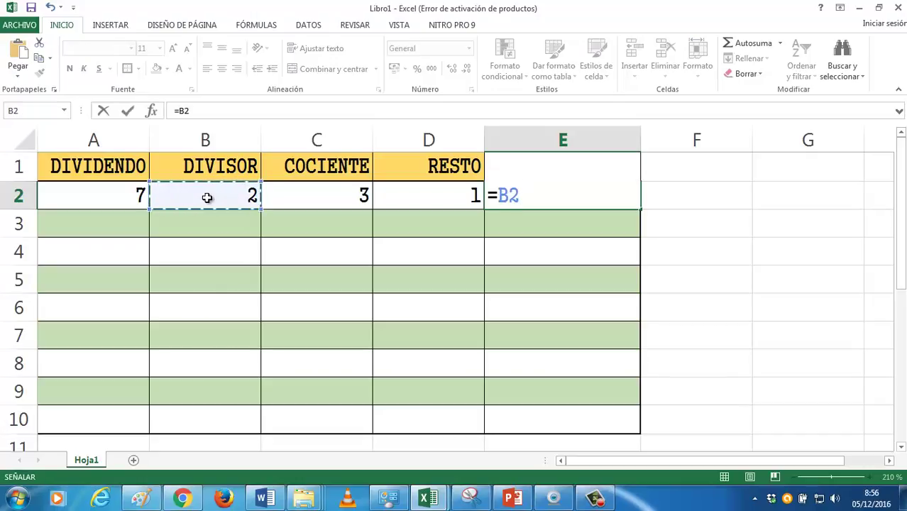
text(*)
click(325, 202)
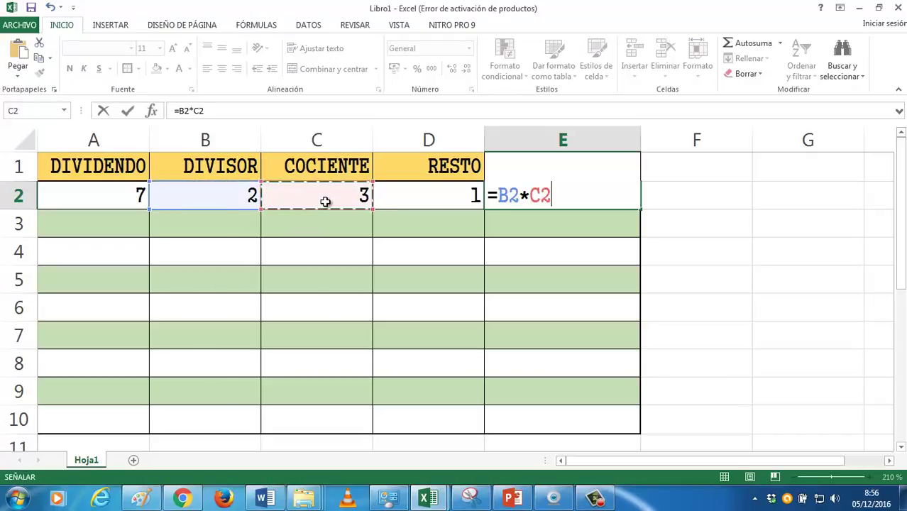
text(+)
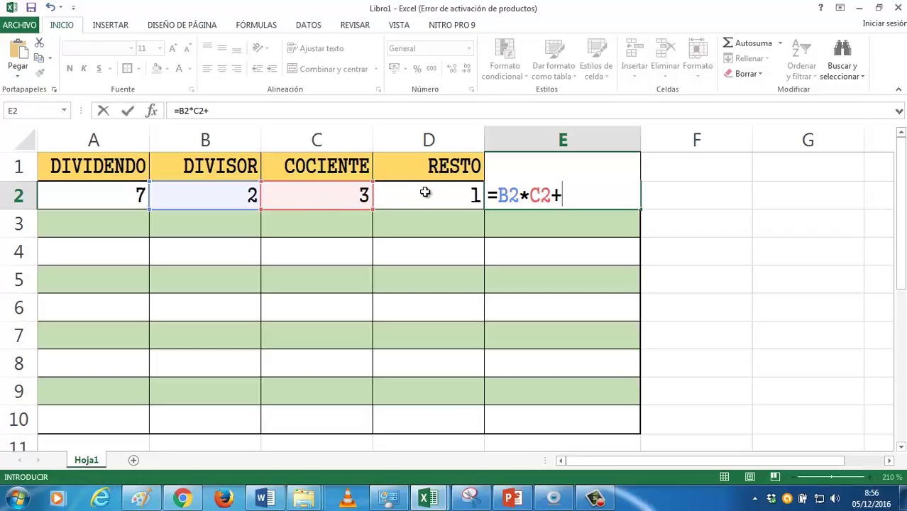
click(426, 194)
key(Return)
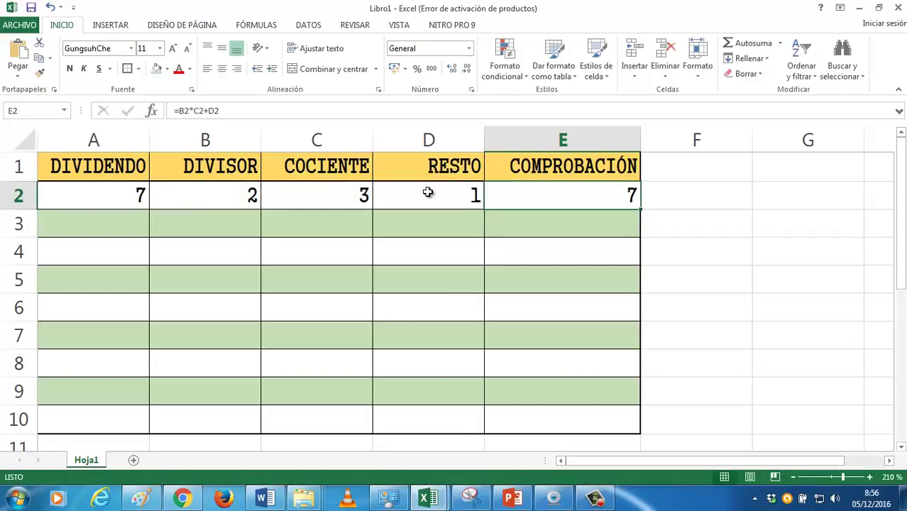
click(139, 219)
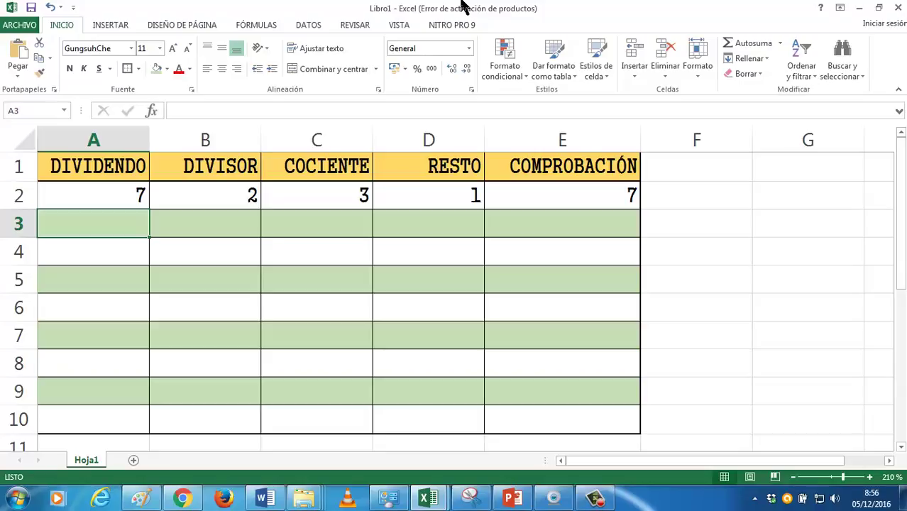
- Enter dividend 173 in A3 and divisor 10 in B3
text(173)
key(Tab)
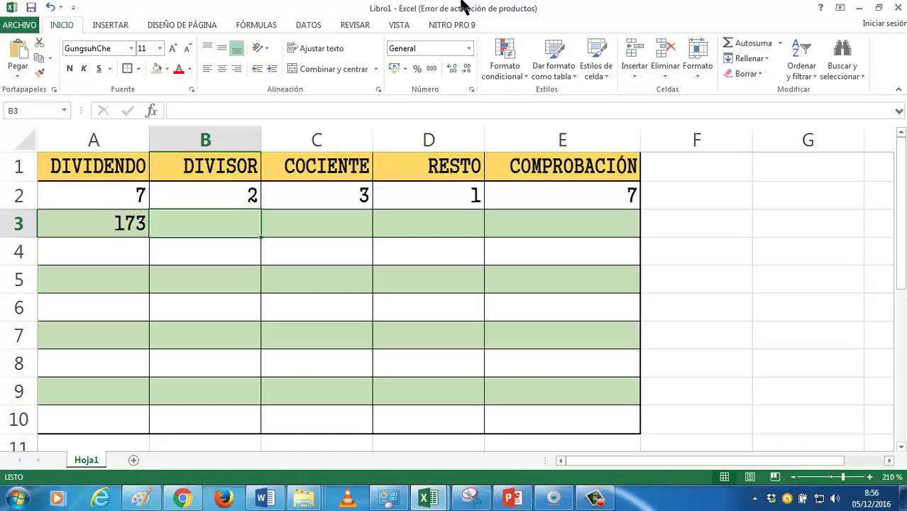
text(10)
key(Tab)
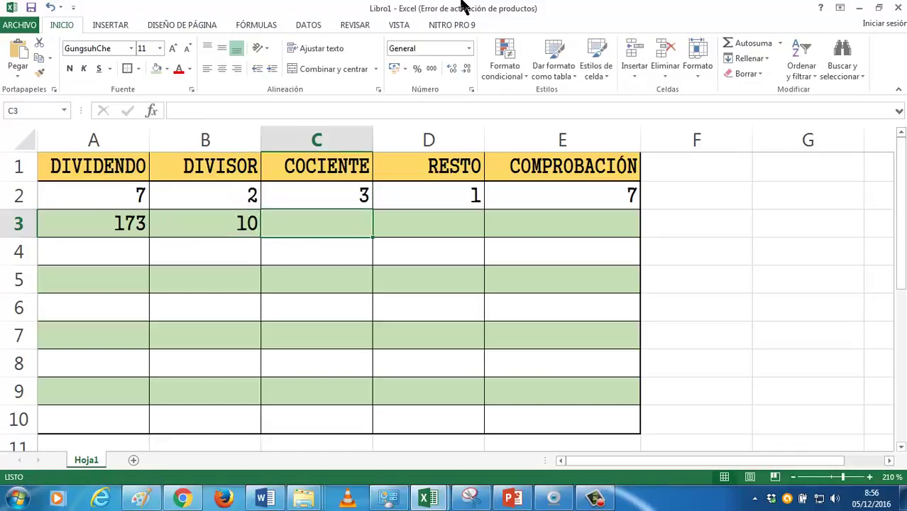
- Fill the C2, D2 and E2 formulas down through row 10
click(362, 203)
drag(372, 210, 375, 427)
click(468, 199)
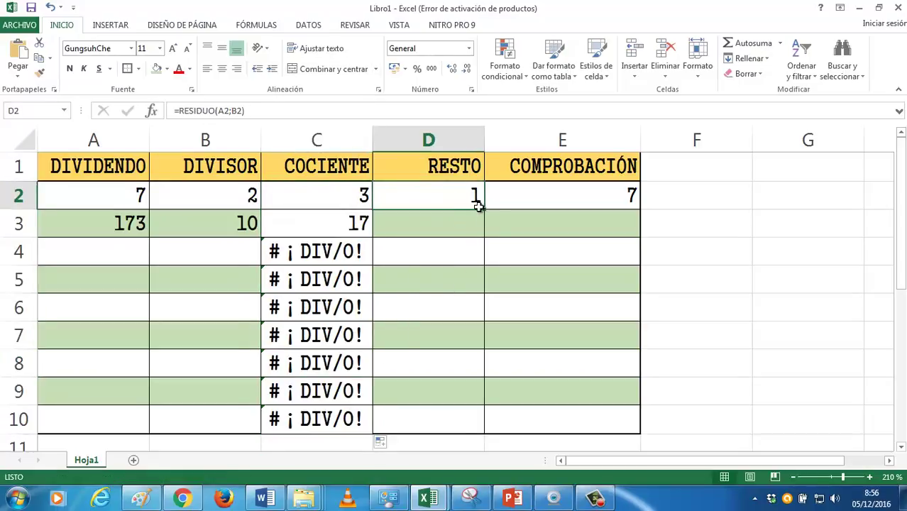
drag(484, 210, 469, 429)
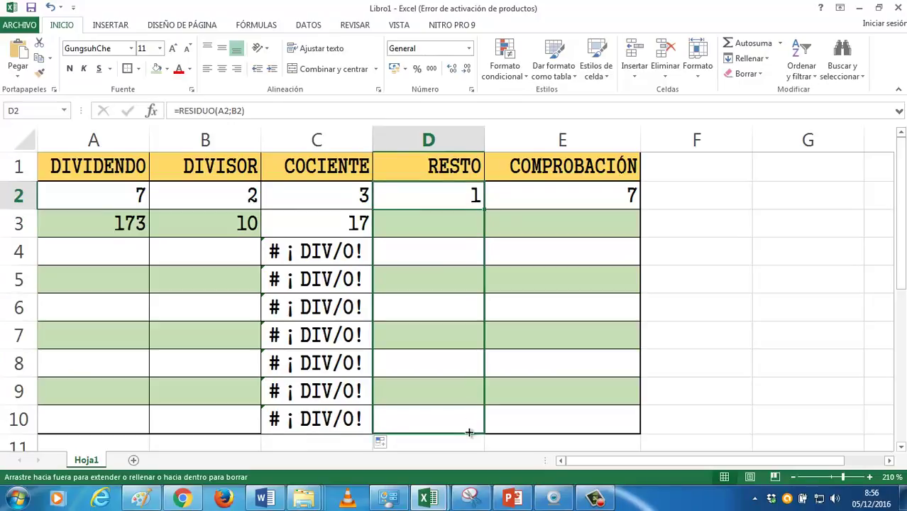
click(591, 191)
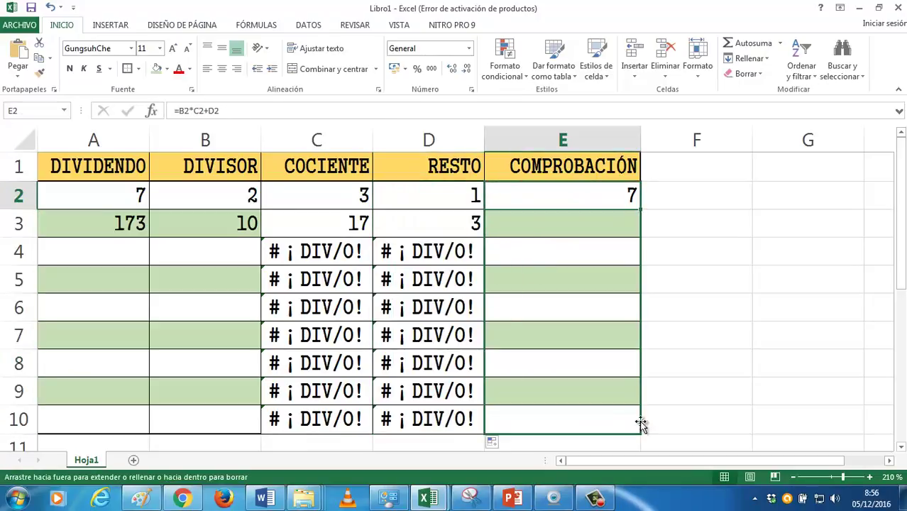
drag(641, 212, 639, 426)
click(106, 241)
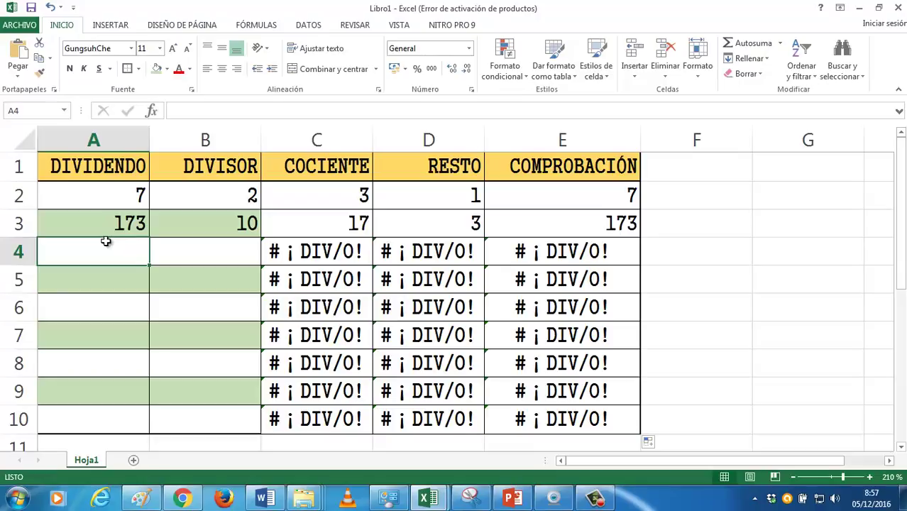
- Enter 20 ÷ 4 in row 4 and 31 ÷ 5 in row 5
text(20)
key(Tab)
text(4)
key(Tab)
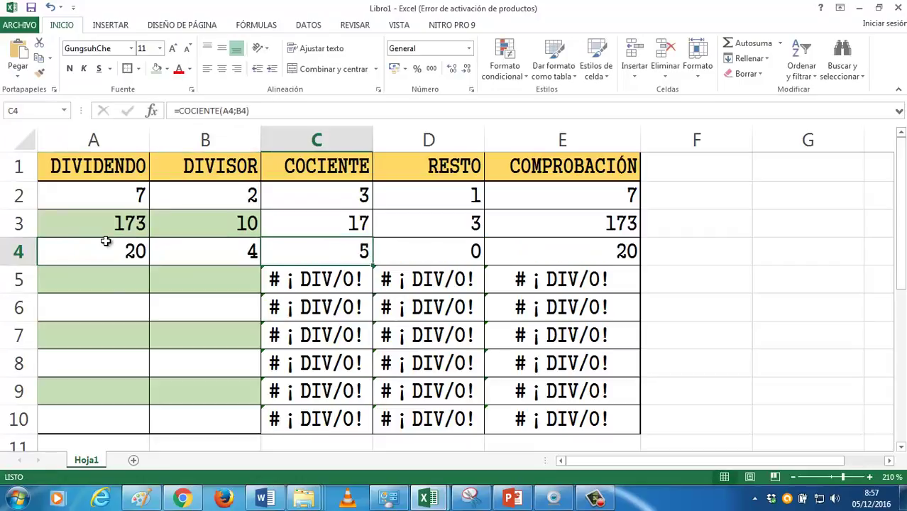
key(Return)
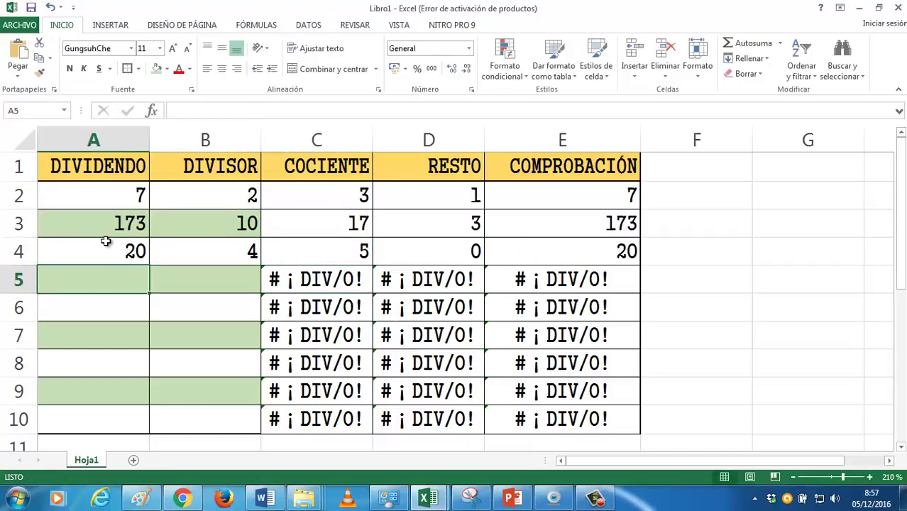
text(31)
key(Tab)
text(5)
key(Tab)
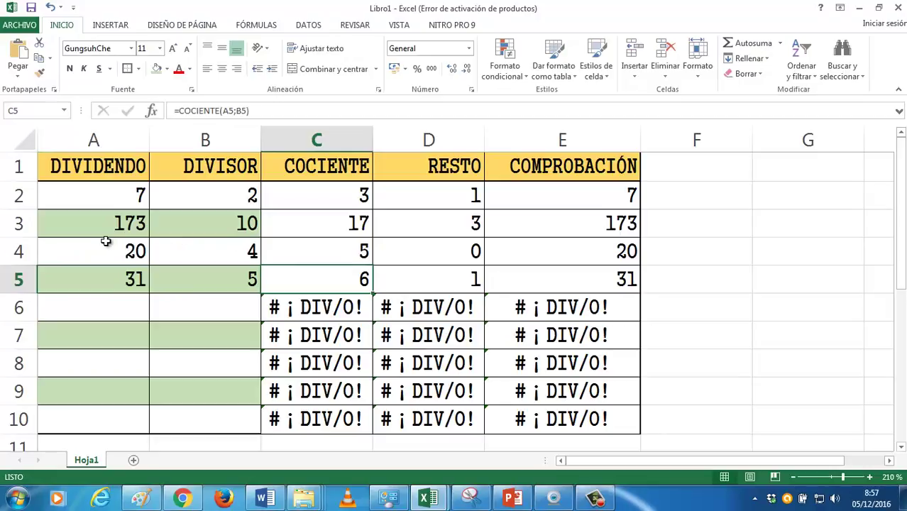
key(Return)
- Enter 18 ÷ 4 in row 6, fixing a value typed in the wrong cell
key(Tab)
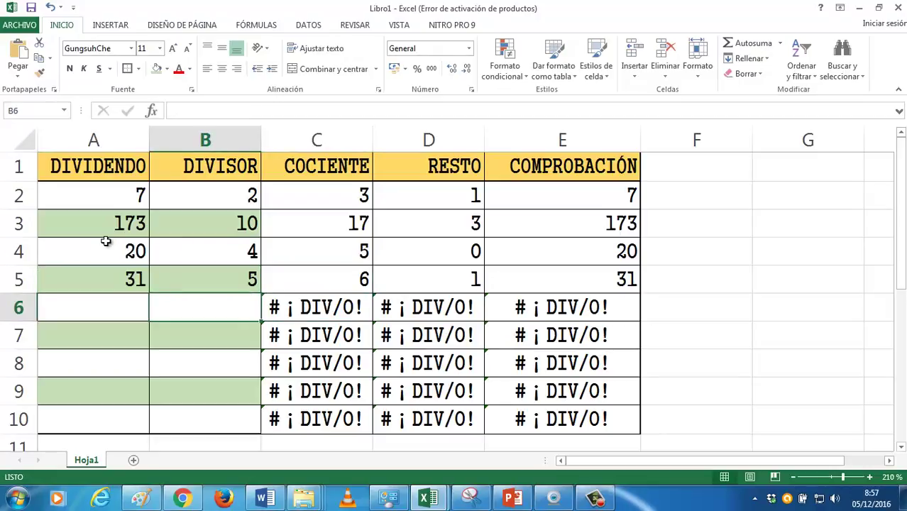
text(18)
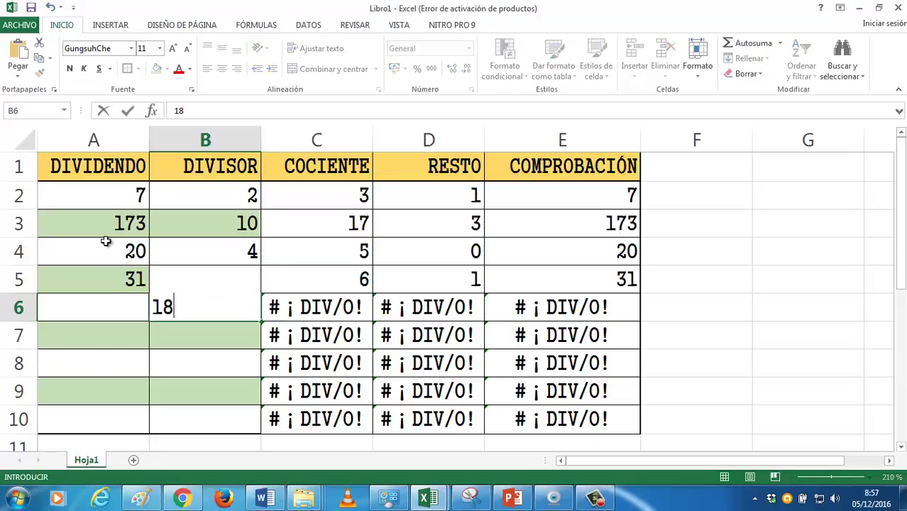
key(BackSpace)
key(BackSpace)
key(Return)
key(Up)
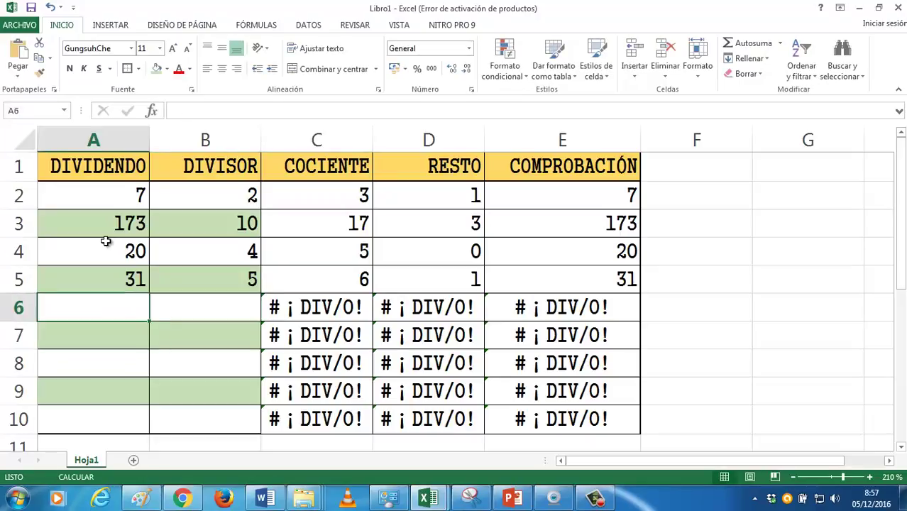
text(18)
key(Tab)
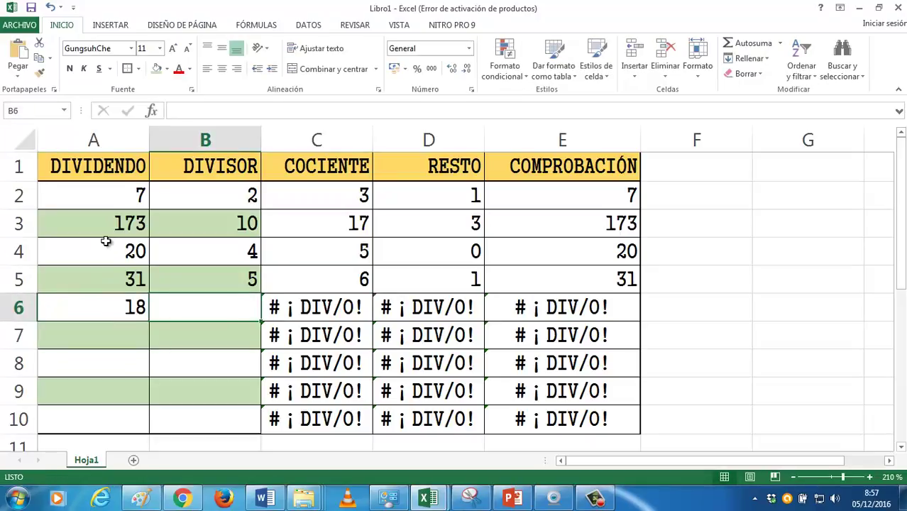
text(4)
key(Tab)
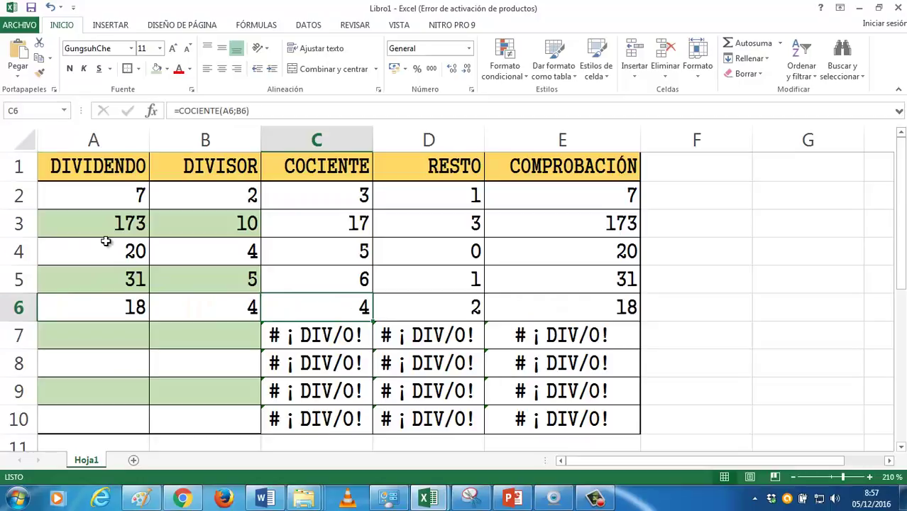
key(Down)
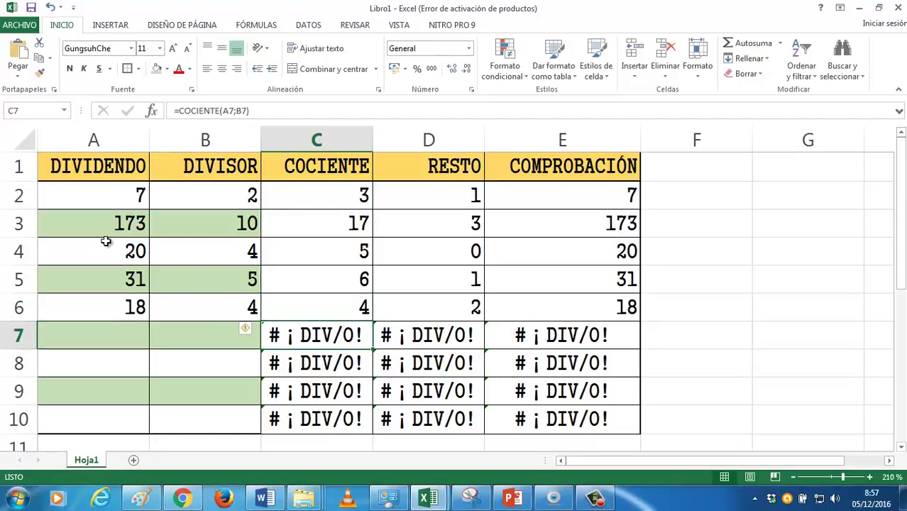
key(Left)
key(Left)
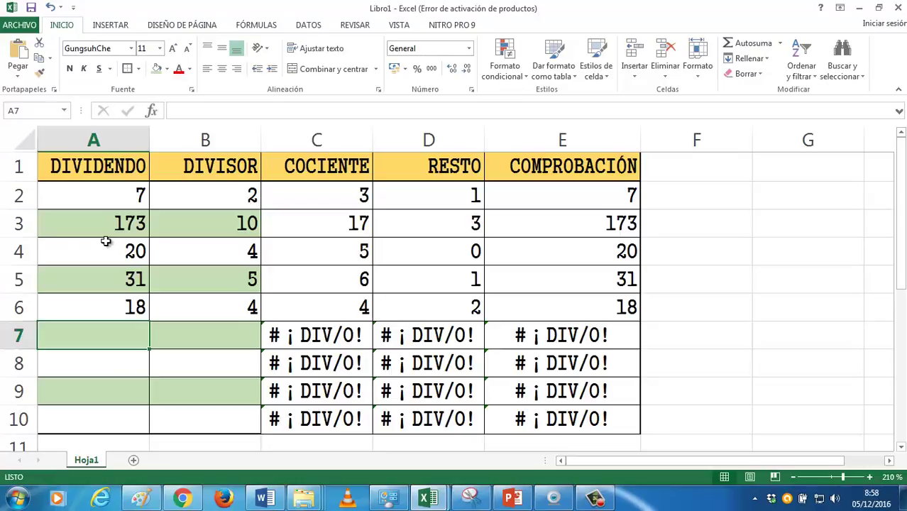
- Enter 200 in A7 with divisor 6 in B7, correcting the initial 5
text(200)
key(Tab)
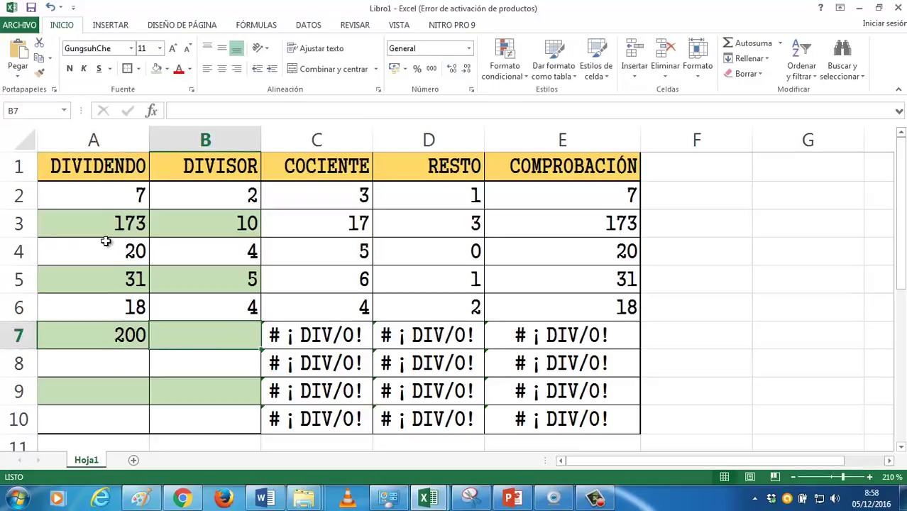
text(5)
key(Tab)
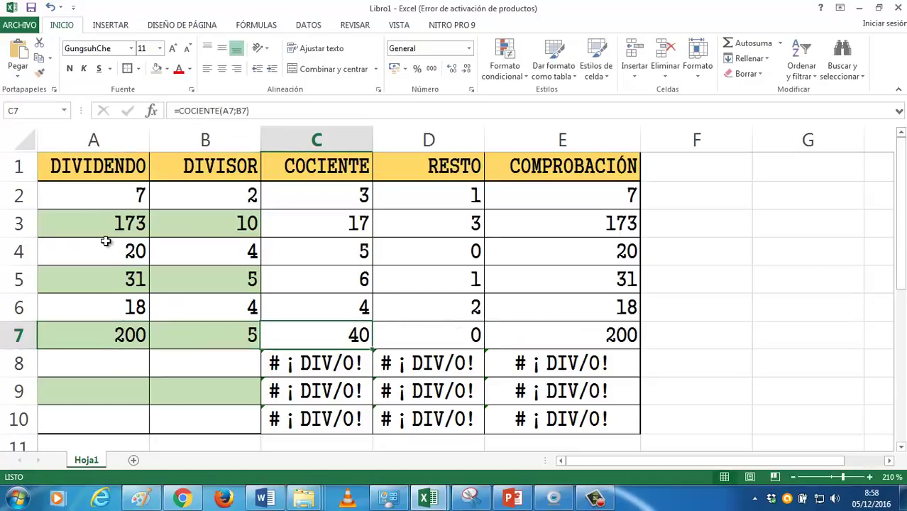
key(Left)
text(6)
key(Tab)
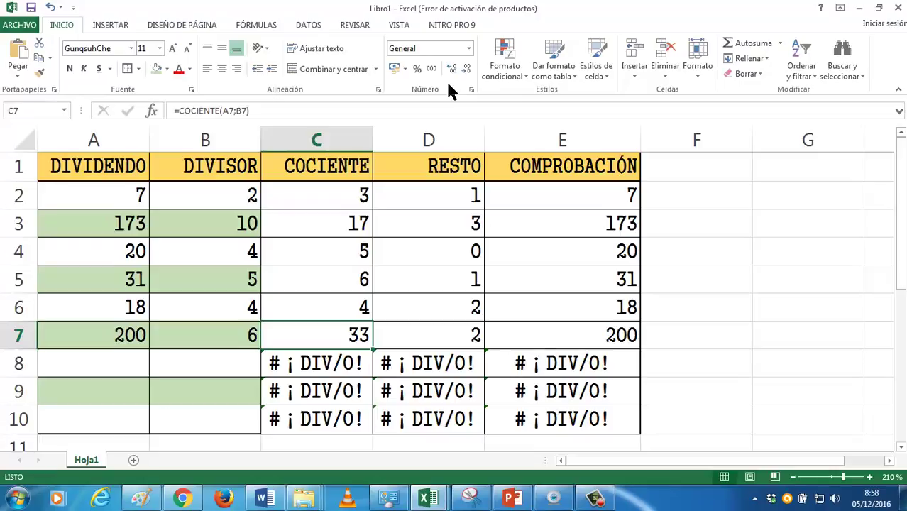
key(Left)
key(Left)
key(Down)
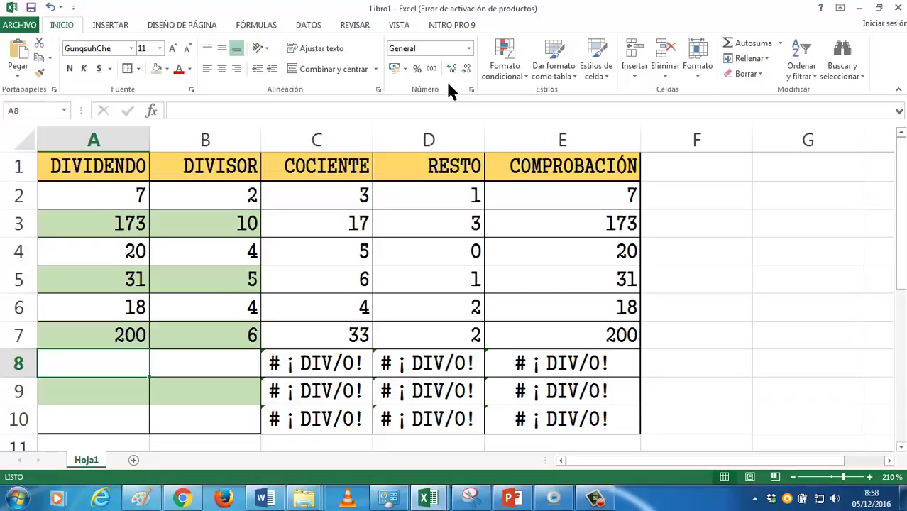
- Enter dividend 150 and divisor 4 in row 8 (A8:B8)
text(150)
key(Tab)
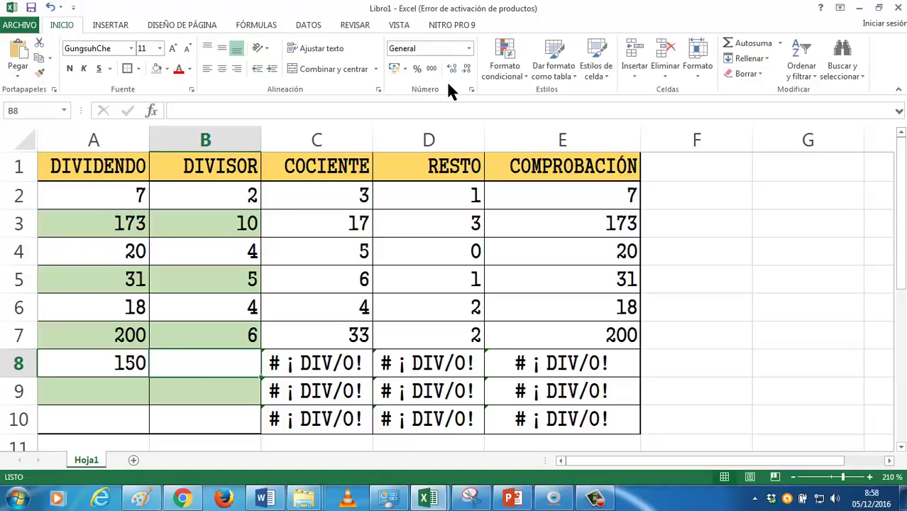
text(4)
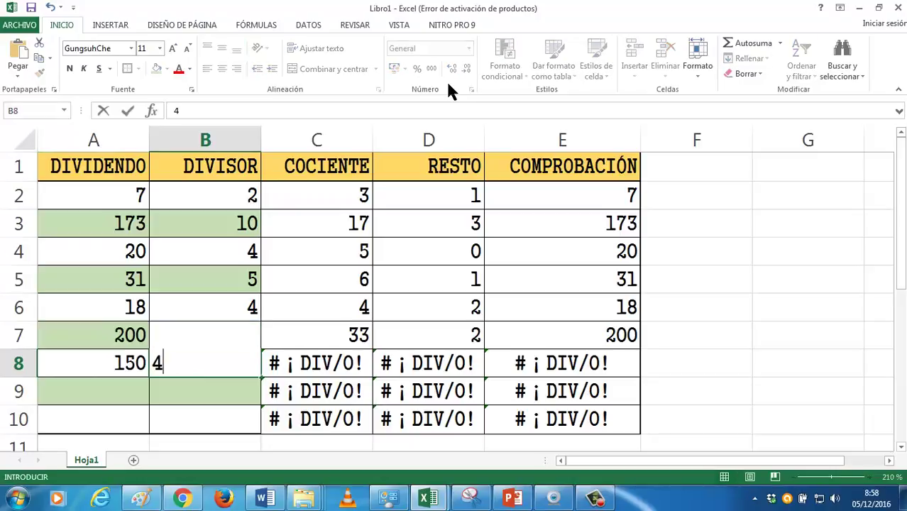
key(Tab)
key(Down)
key(Left)
key(Left)
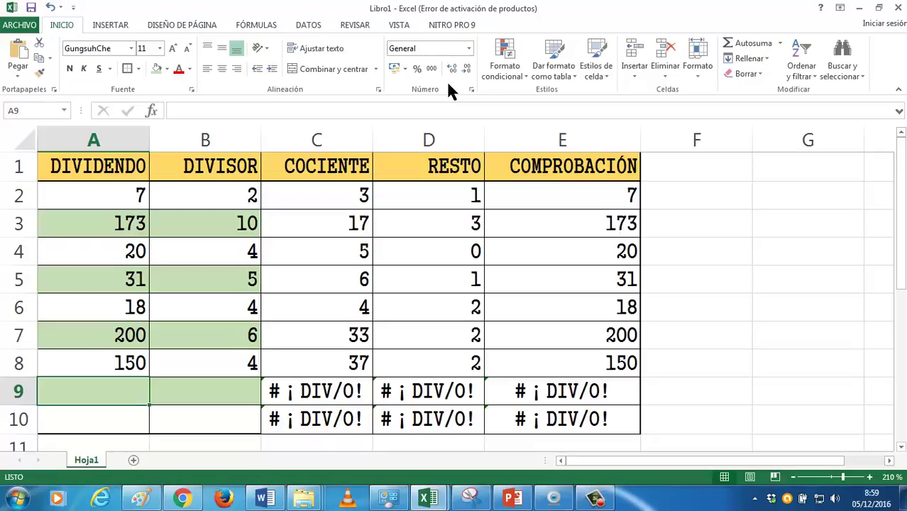
- Enter 127 ÷ 3 in row 9 and 652 ÷ 3 in row 10
text(127)
key(Tab)
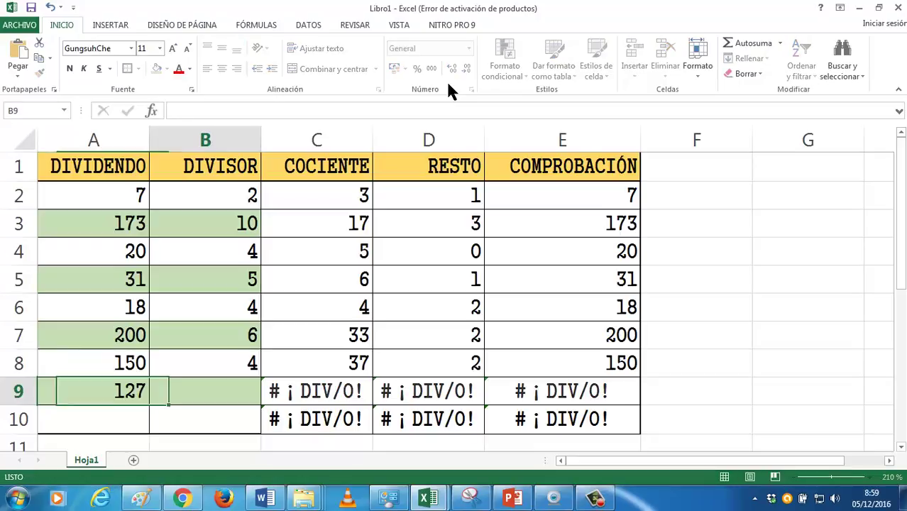
text(3)
key(Tab)
key(Return)
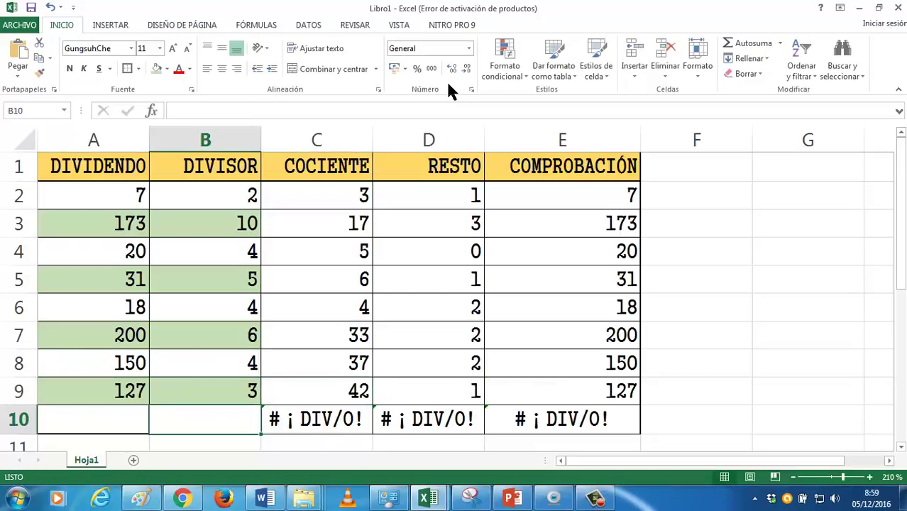
key(Left)
text(6)
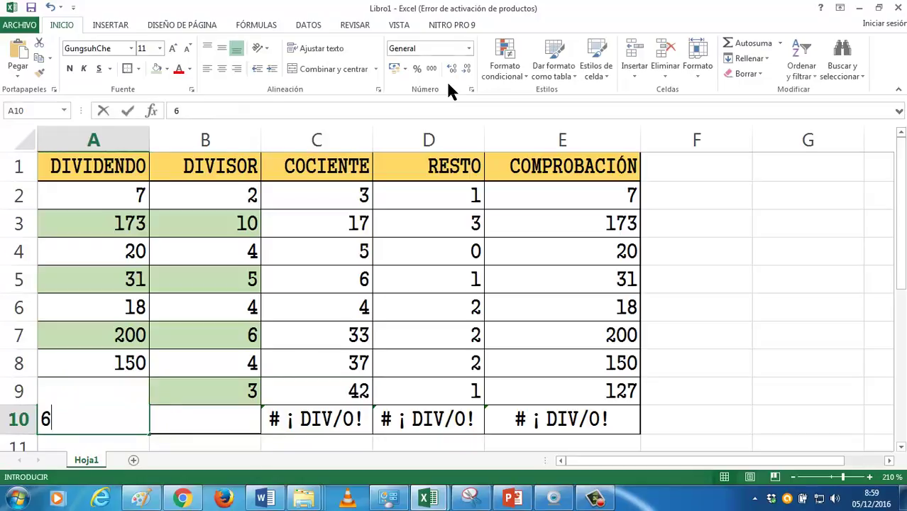
text(52)
key(Tab)
text(3)
key(Tab)
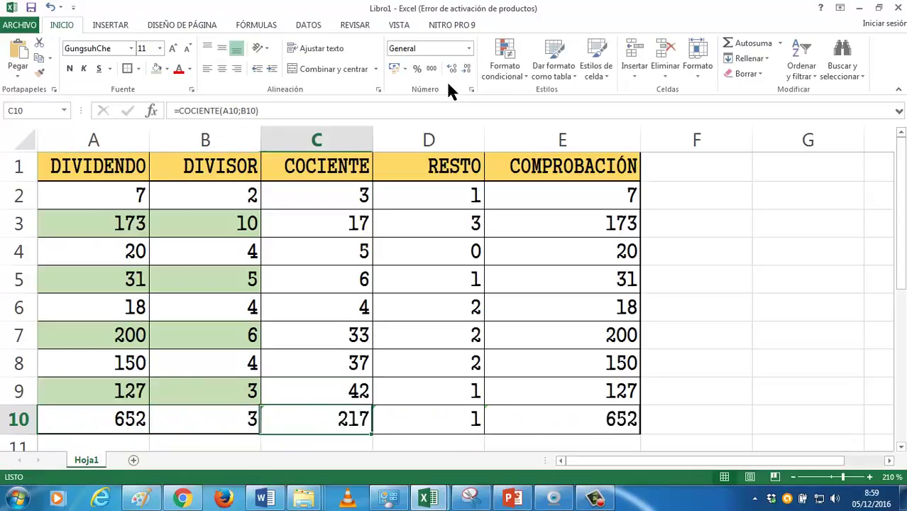